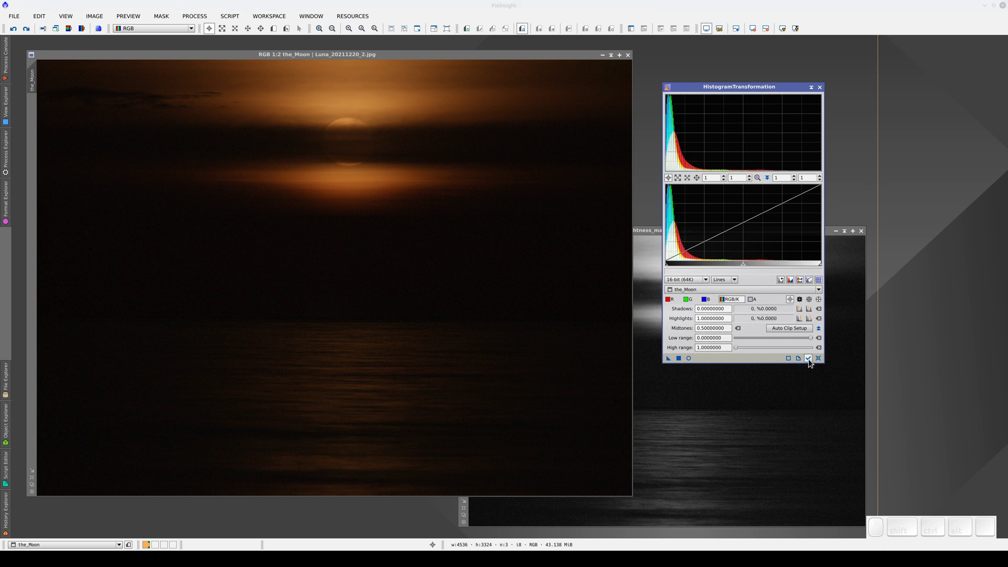
# - Open a Real-Time Preview of the_Moon showing the HistogramTransformation stretch
pyautogui.click(689, 358)
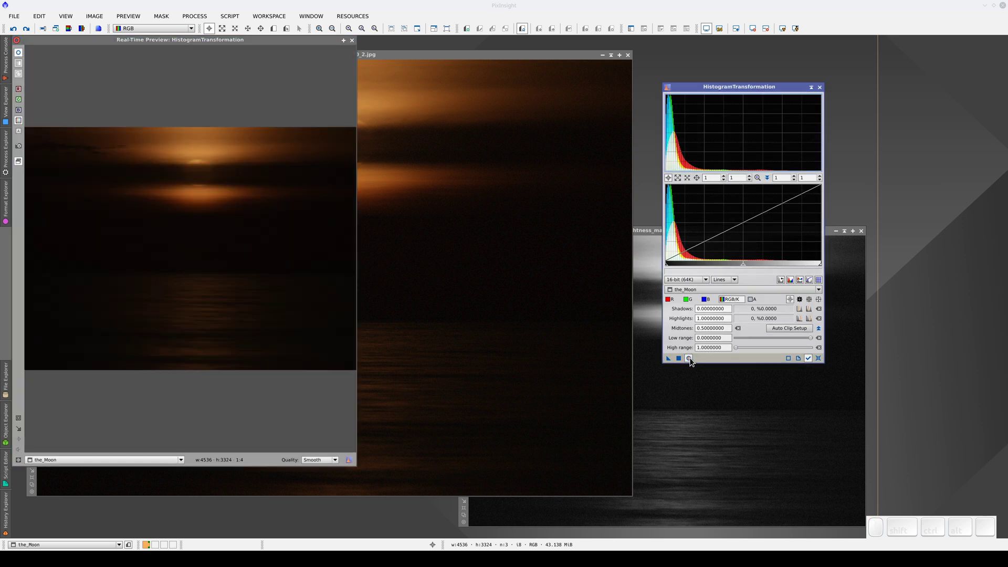
# - Lower the midtones to 0.26644182 to brighten the_Moon, then close the live preview
pyautogui.moveTo(742, 267); pyautogui.dragTo(707, 273)
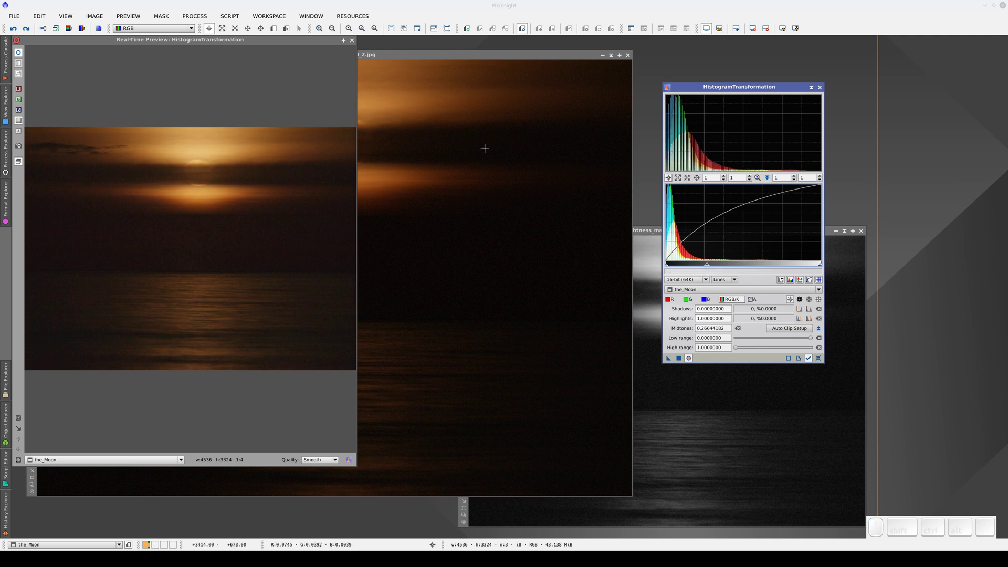
pyautogui.click(352, 41)
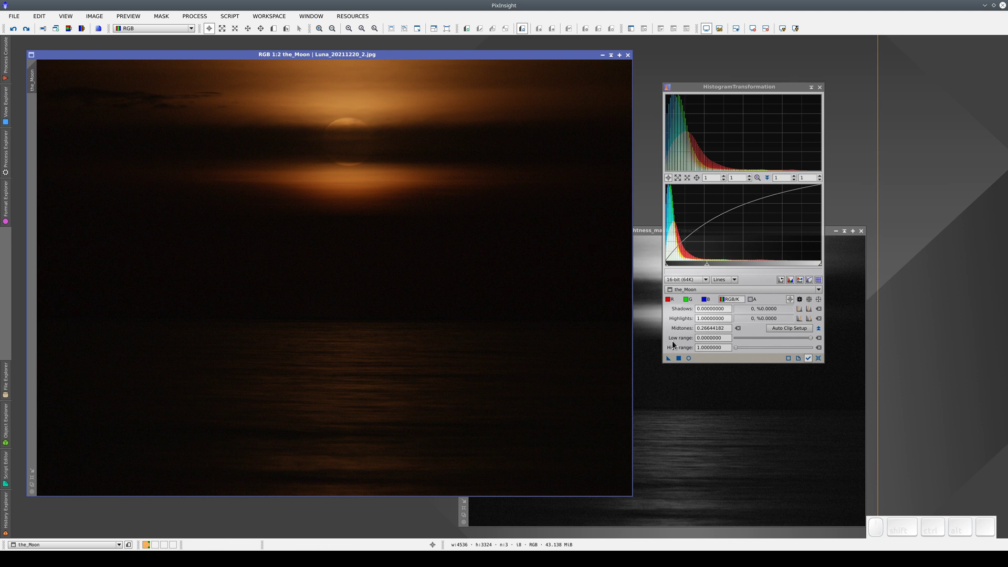
# - Save the 0.26644182 midtones stretch as a Process01 icon on the workspace
pyautogui.moveTo(672, 357); pyautogui.dragTo(594, 347)
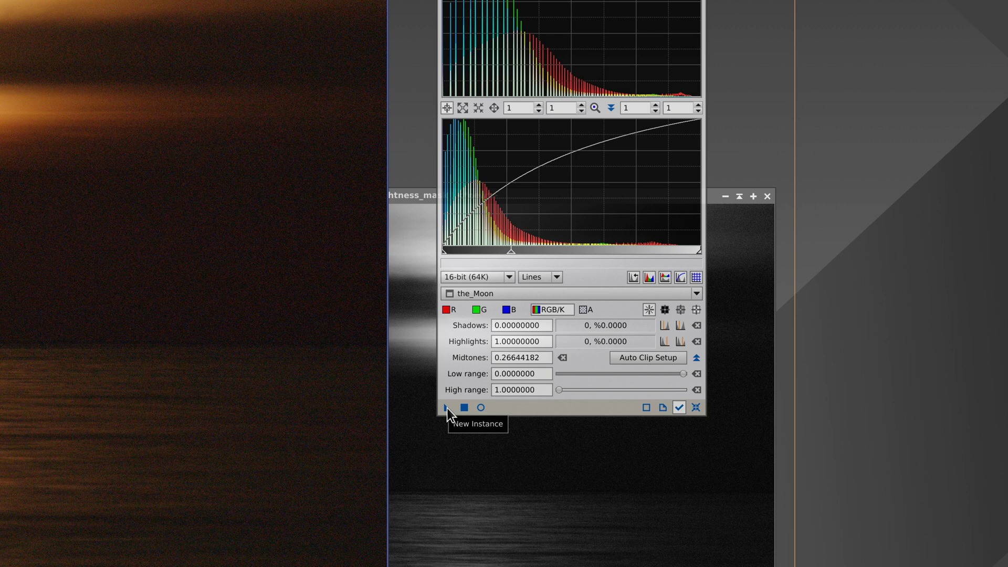
pyautogui.moveTo(447, 408); pyautogui.dragTo(851, 86)
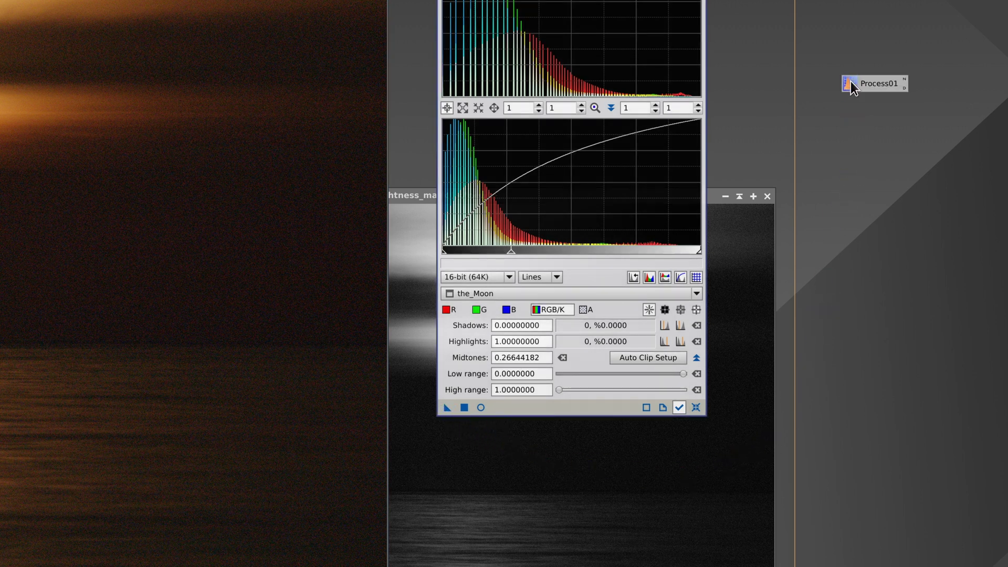
pyautogui.moveTo(827, 55); pyautogui.dragTo(922, 110)
pyautogui.click(914, 111)
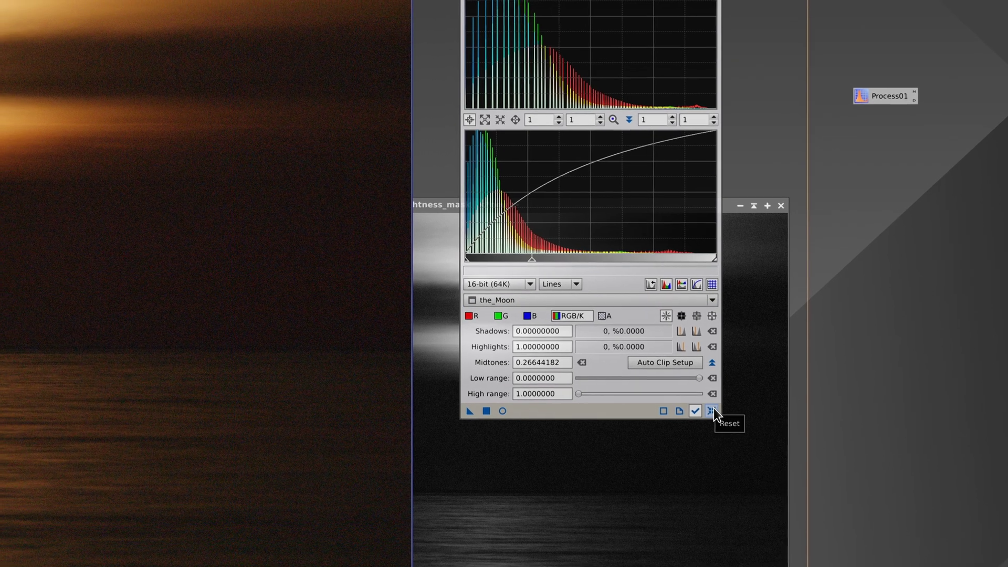
# - Reset HistogramTransformation and restore its settings by reopening the Process01 icon
pyautogui.click(711, 410)
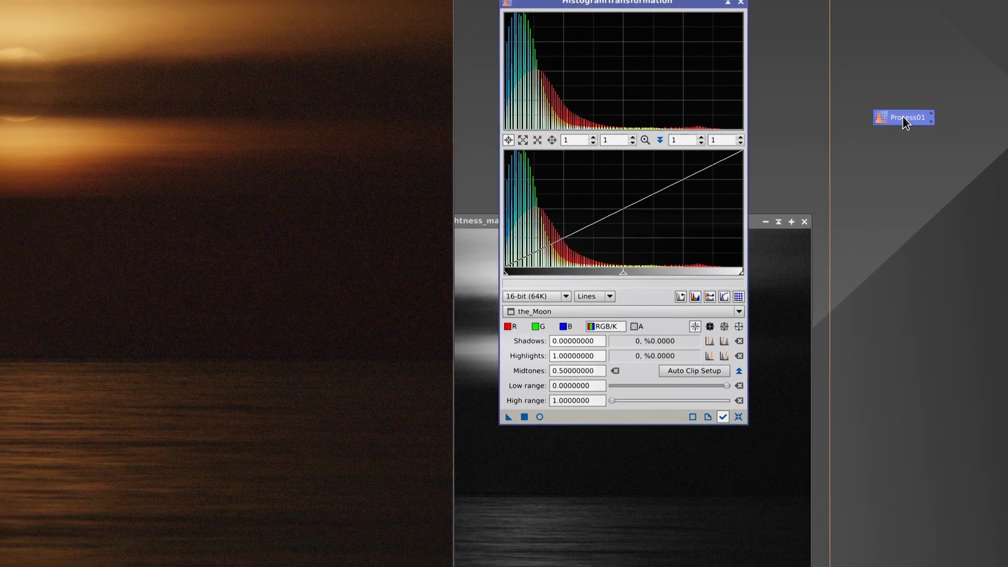
pyautogui.doubleClick(902, 117)
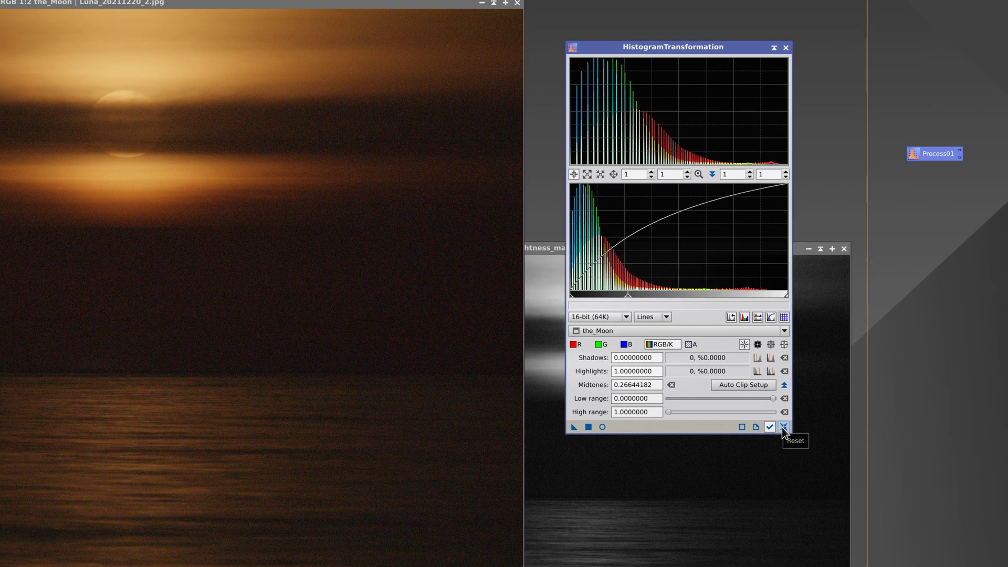
pyautogui.click(783, 427)
pyautogui.click(786, 48)
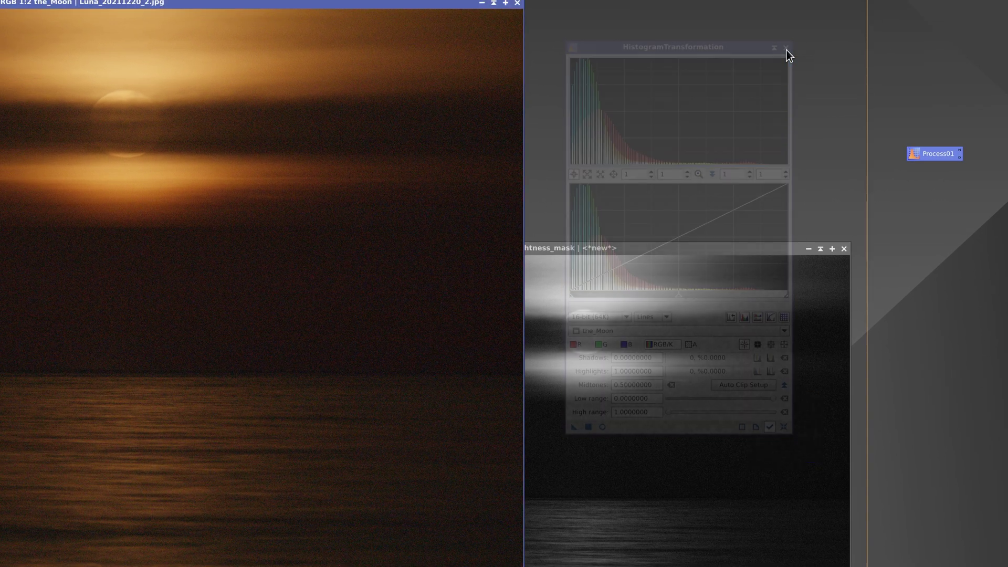
pyautogui.doubleClick(933, 156)
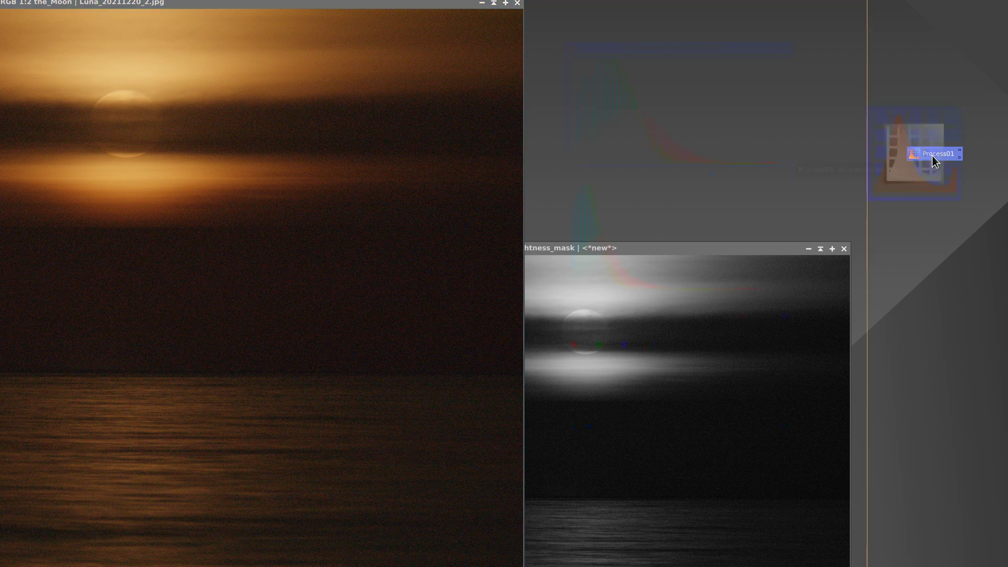
pyautogui.moveTo(745, 46); pyautogui.dragTo(743, 42)
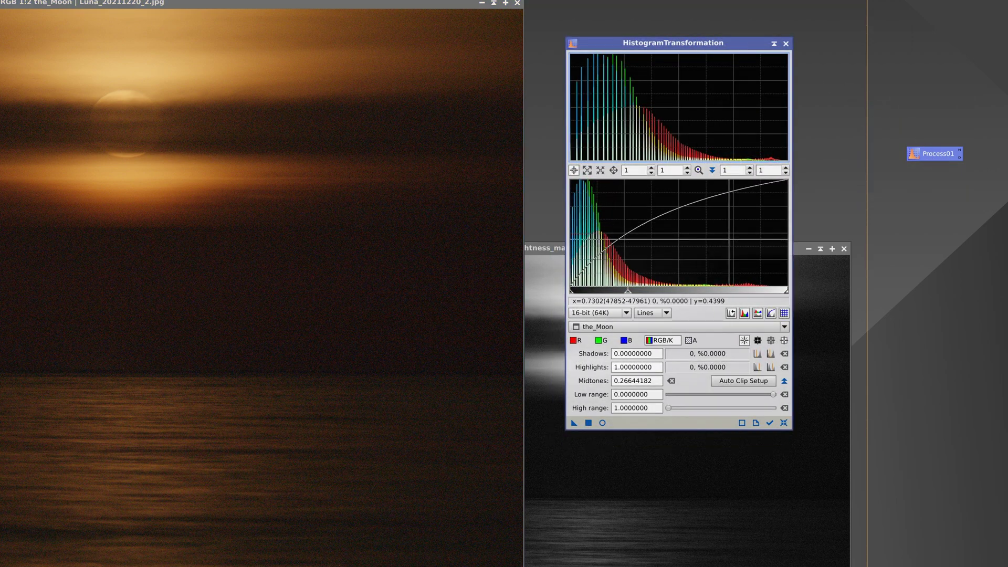
# - Reset again, reload Process01's settings into the stretch, and apply it to the_Moon
pyautogui.click(783, 423)
pyautogui.moveTo(929, 155); pyautogui.dragTo(711, 352)
pyautogui.moveTo(676, 401); pyautogui.dragTo(667, 421)
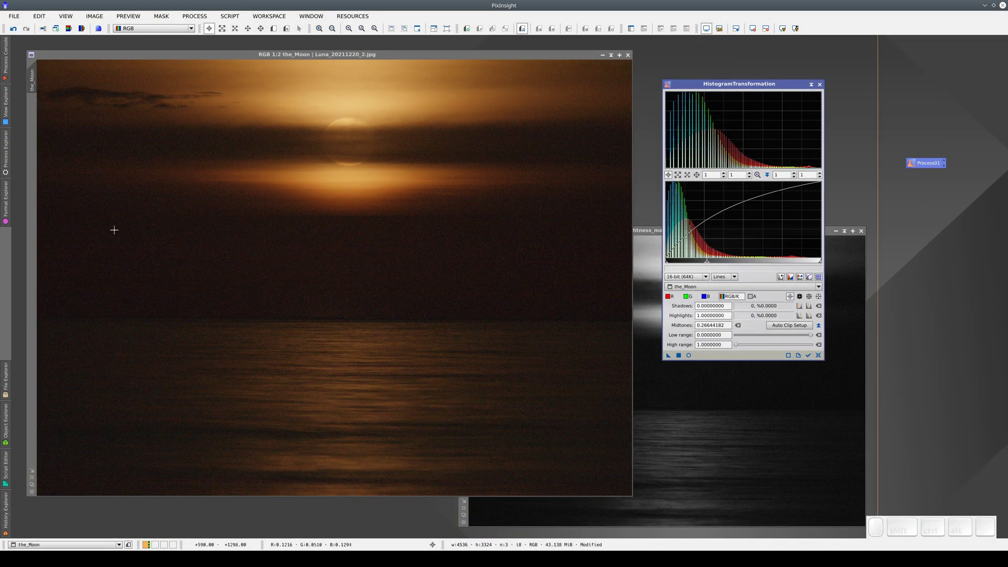
pyautogui.click(5, 153)
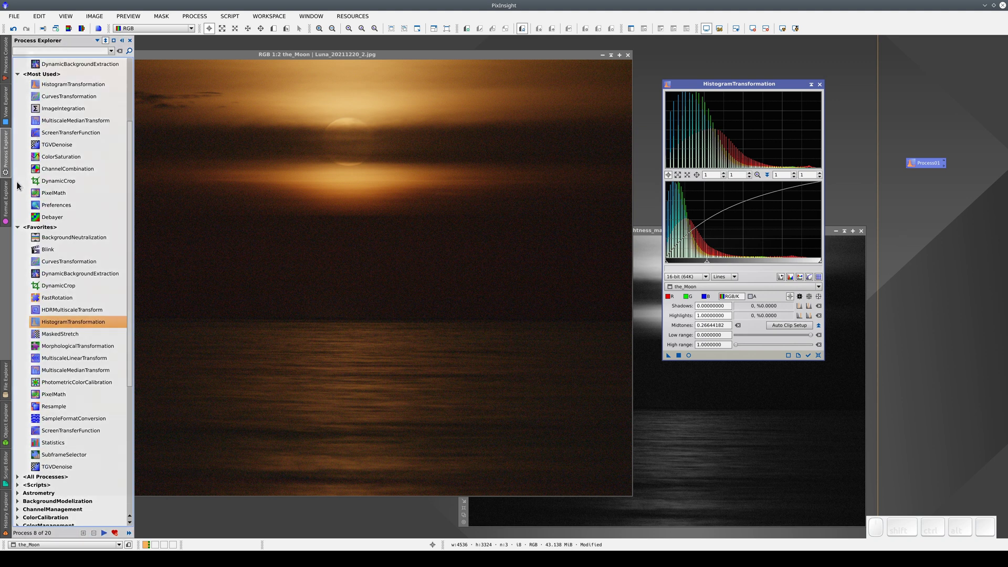
# - Open HDRMultiscaleTransform and try dropping Process01 on it, which it rejects as a different process
pyautogui.doubleClick(60, 309)
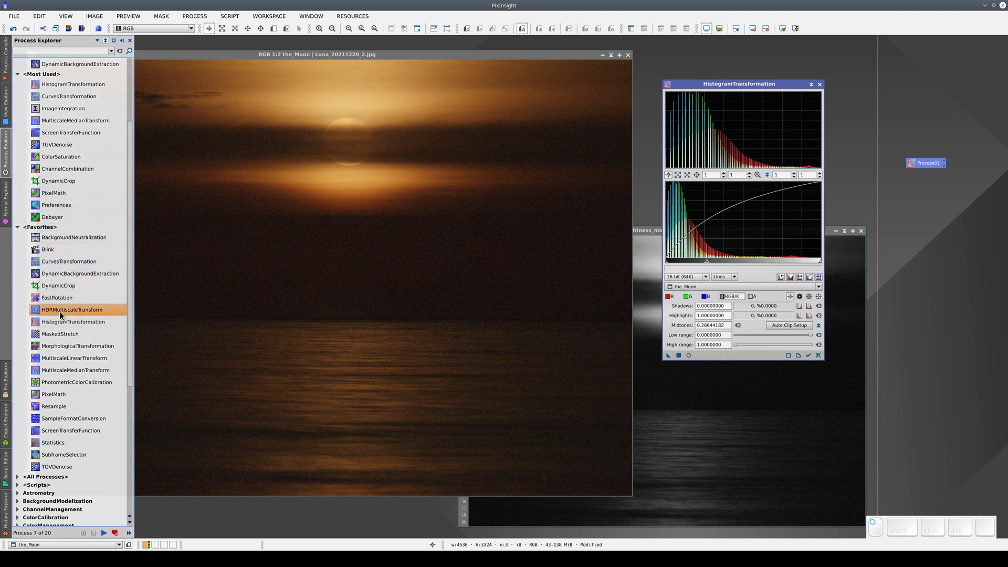
pyautogui.moveTo(473, 255); pyautogui.dragTo(483, 257)
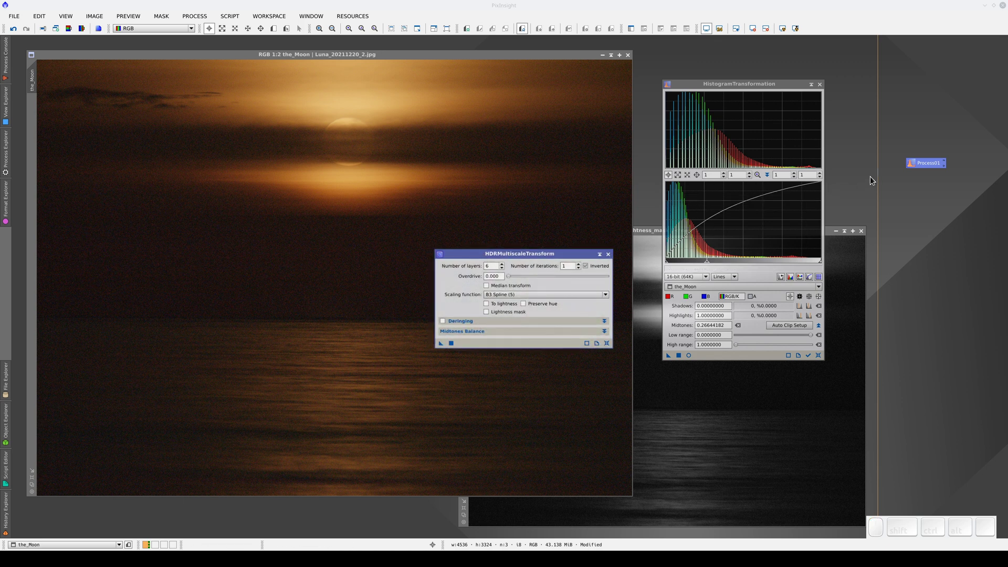
pyautogui.moveTo(924, 165); pyautogui.dragTo(522, 345)
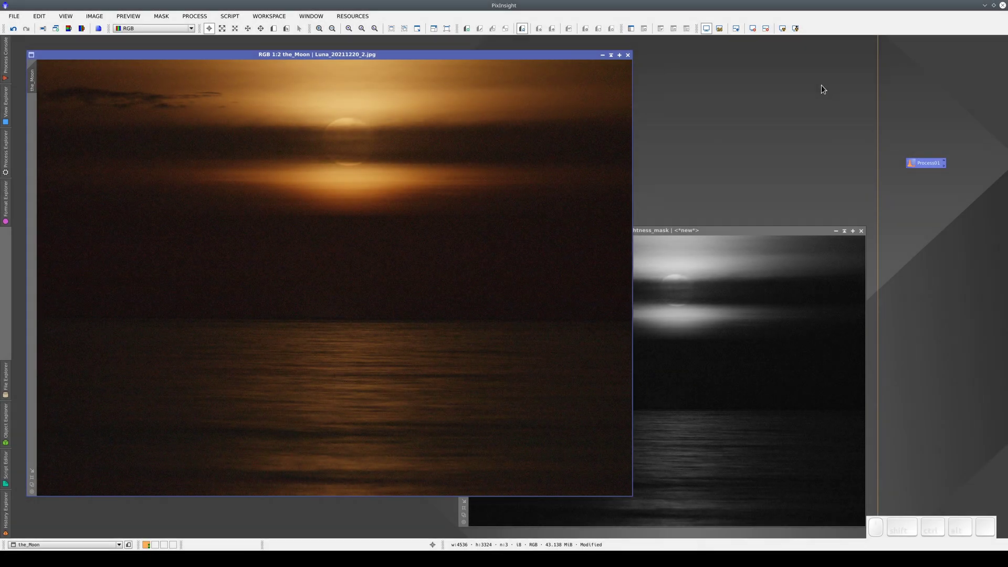
# - Inspect pixel values, then drag lightness_mask onto the_Moon to apply it as a mask
pyautogui.moveTo(364, 89); pyautogui.dragTo(388, 99)
pyautogui.click(317, 179)
pyautogui.moveTo(317, 180); pyautogui.dragTo(370, 163)
pyautogui.click(655, 312)
pyautogui.moveTo(469, 273); pyautogui.dragTo(40, 125)
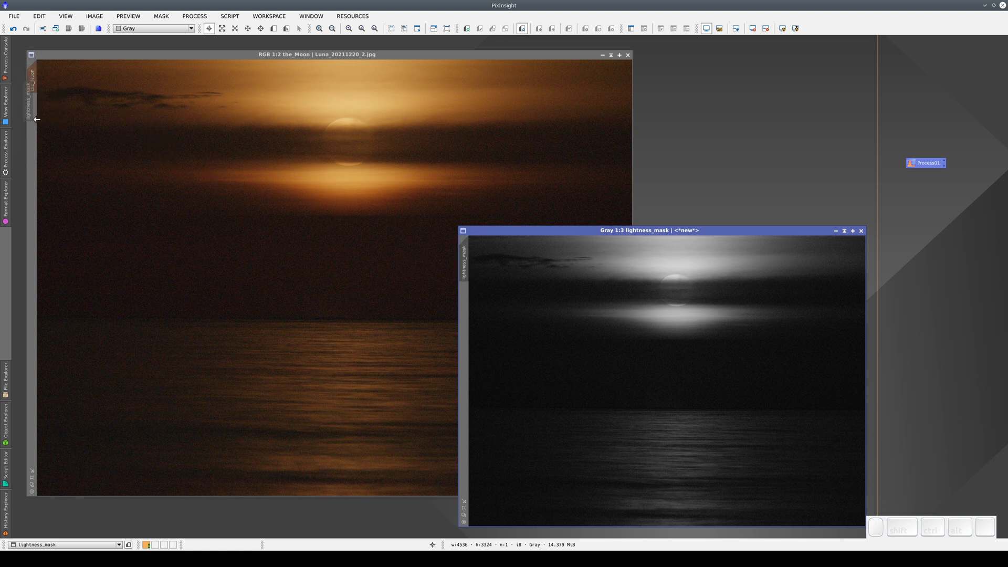
pyautogui.click(335, 190)
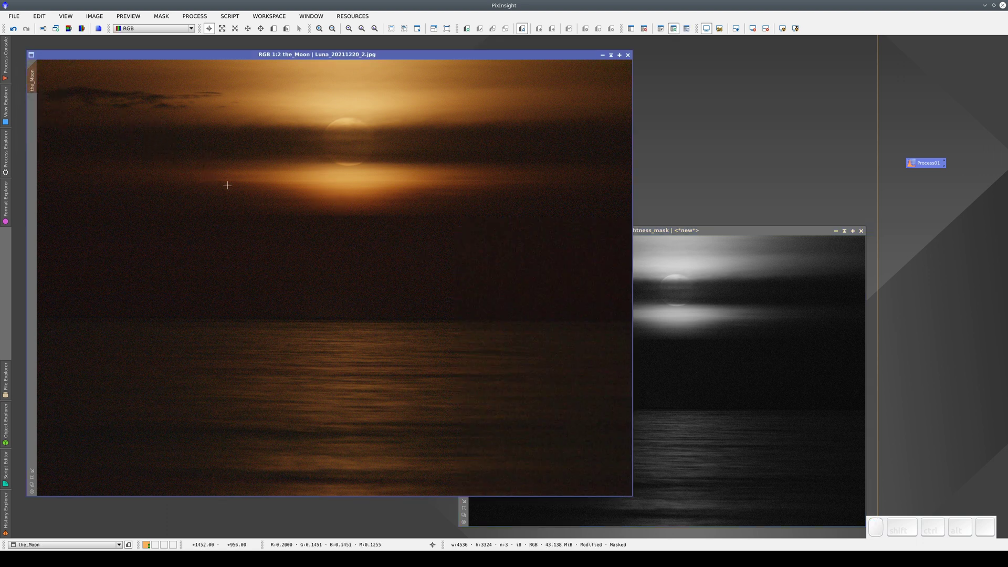
# - Open ColorSaturation from the IntensityTransformations category in Process Explorer
pyautogui.click(5, 152)
pyautogui.scroll(-8, 98, 319)
pyautogui.doubleClick(108, 383)
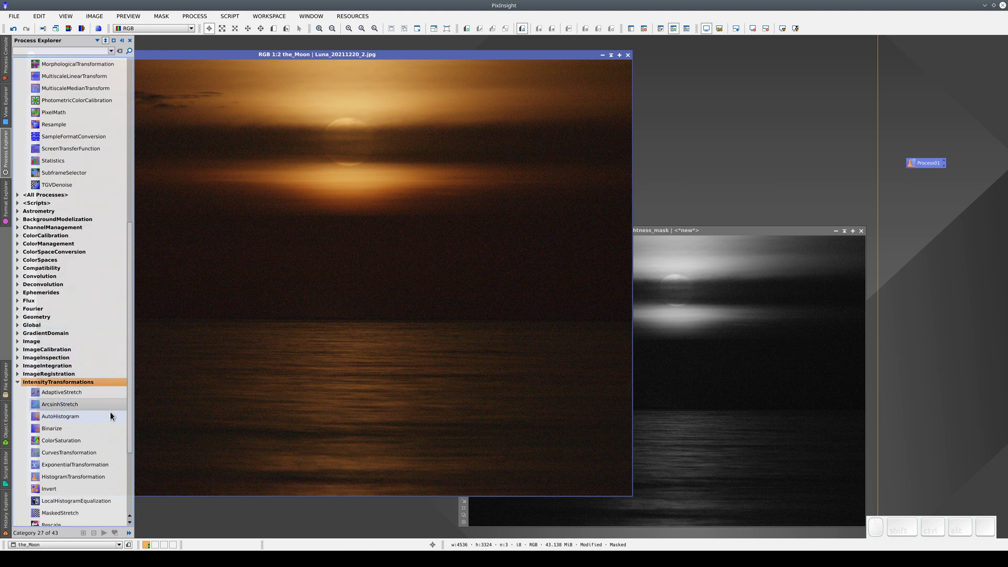
pyautogui.doubleClick(108, 439)
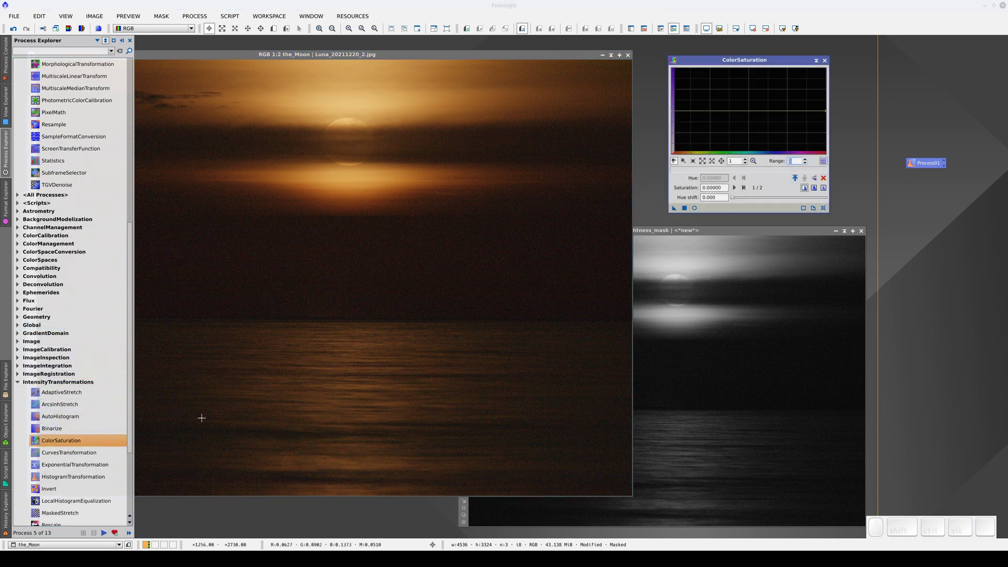
# - Try reshaping the saturation curve, reset it to flat, and change the curve's Range
pyautogui.click(779, 118)
pyautogui.moveTo(780, 118); pyautogui.dragTo(785, 130)
pyautogui.moveTo(726, 118); pyautogui.dragTo(724, 84)
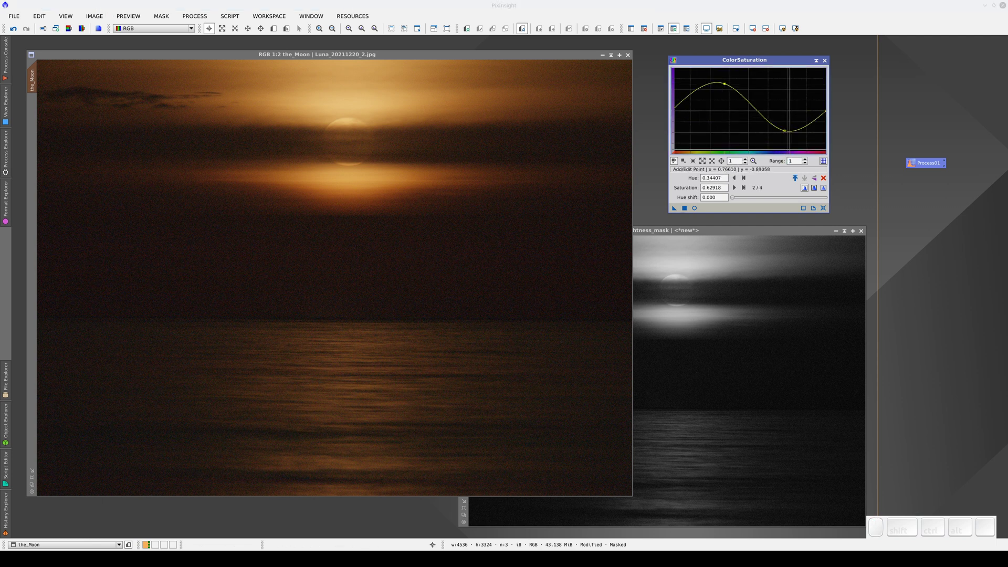
pyautogui.click(823, 208)
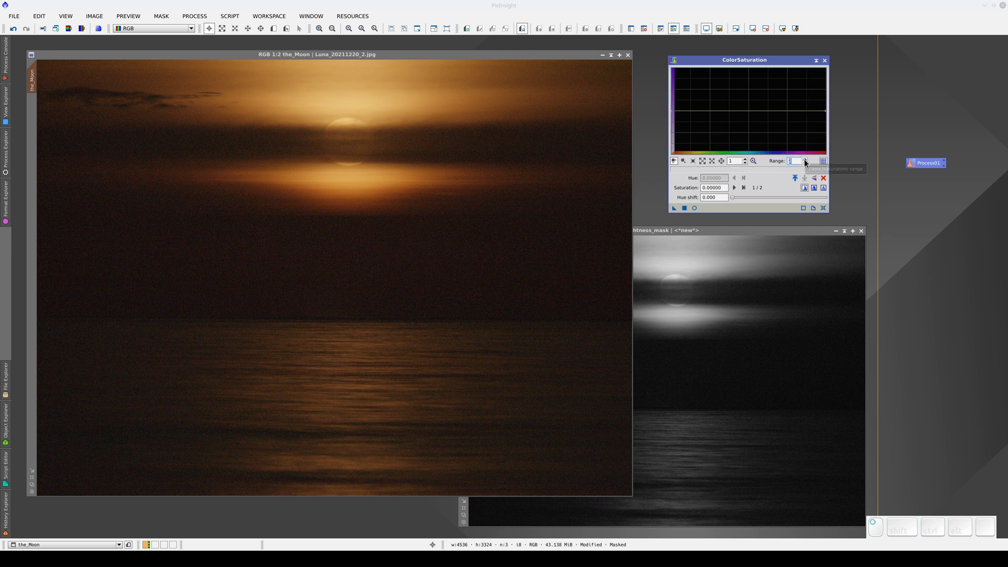
pyautogui.click(805, 158)
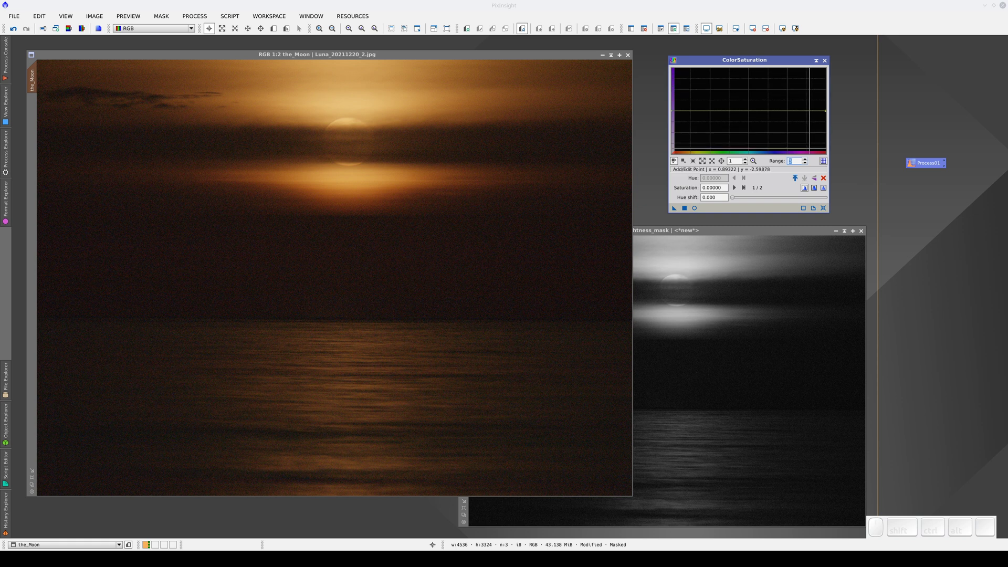
# - Raise the saturation curve's right end to 2.1 and apply it to the masked the_Moon
pyautogui.click(694, 209)
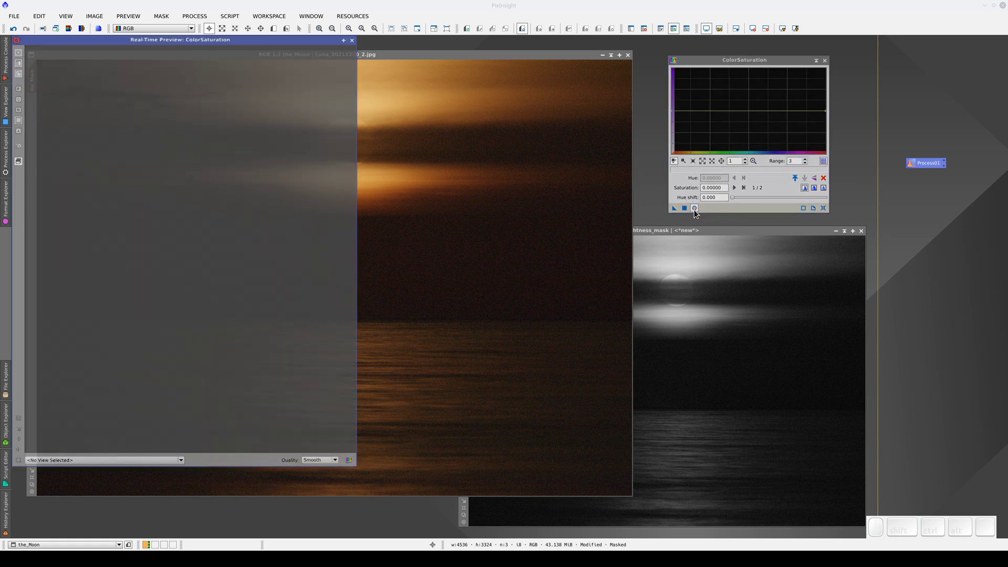
pyautogui.moveTo(817, 113); pyautogui.dragTo(819, 83)
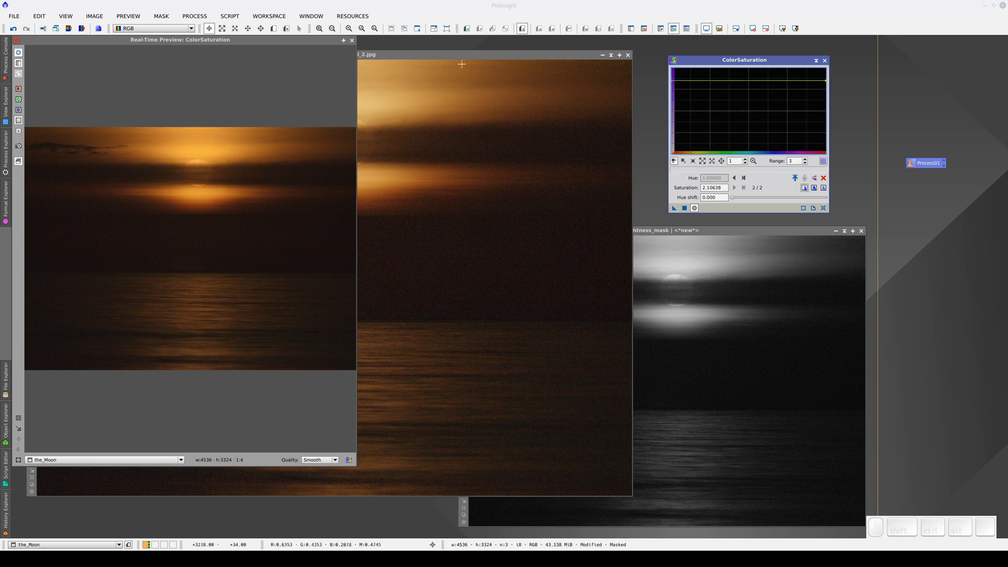
pyautogui.click(352, 41)
pyautogui.moveTo(672, 209); pyautogui.dragTo(581, 207)
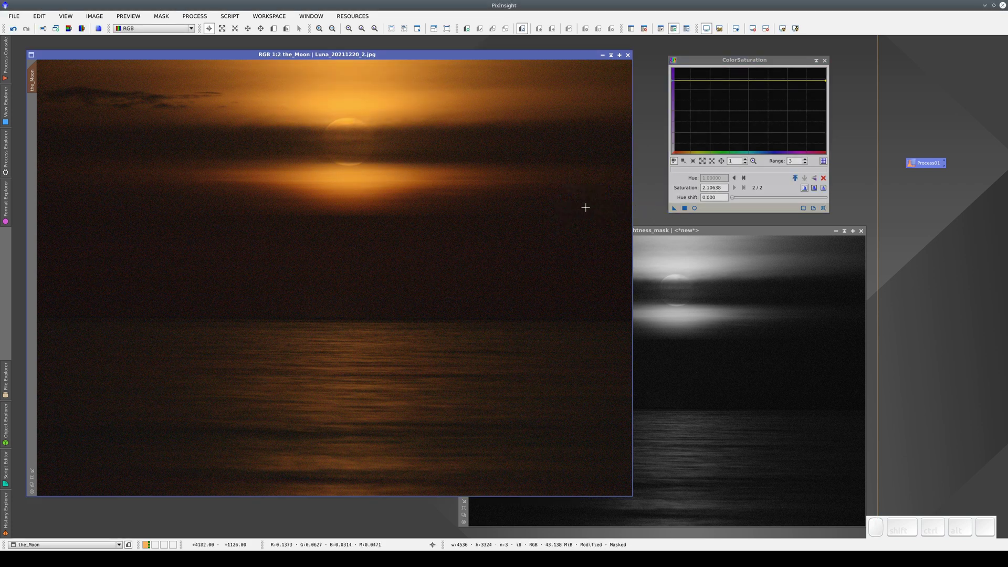
# - Save the saturation settings as a Process02 icon on the workspace
pyautogui.moveTo(674, 209); pyautogui.dragTo(705, 227)
pyautogui.moveTo(835, 227); pyautogui.dragTo(912, 181)
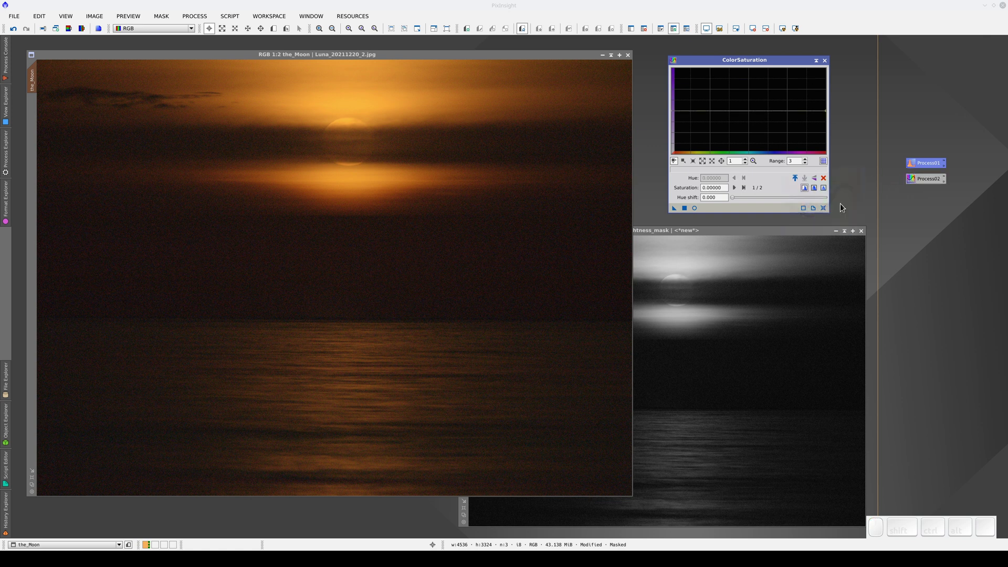
pyautogui.moveTo(924, 180); pyautogui.dragTo(829, 95)
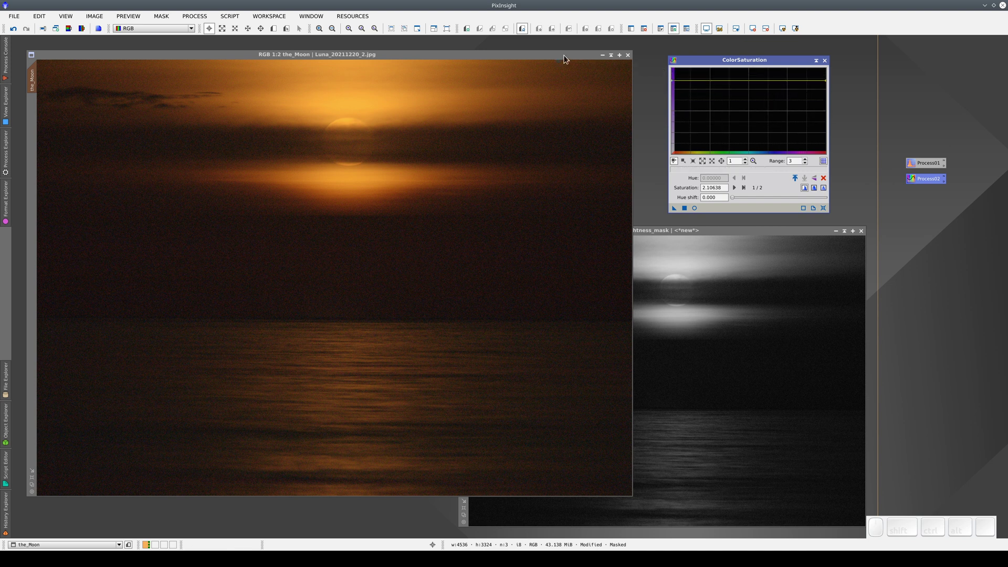
# - Bring the_Moon and then the lightness mask window to the front
pyautogui.click(467, 56)
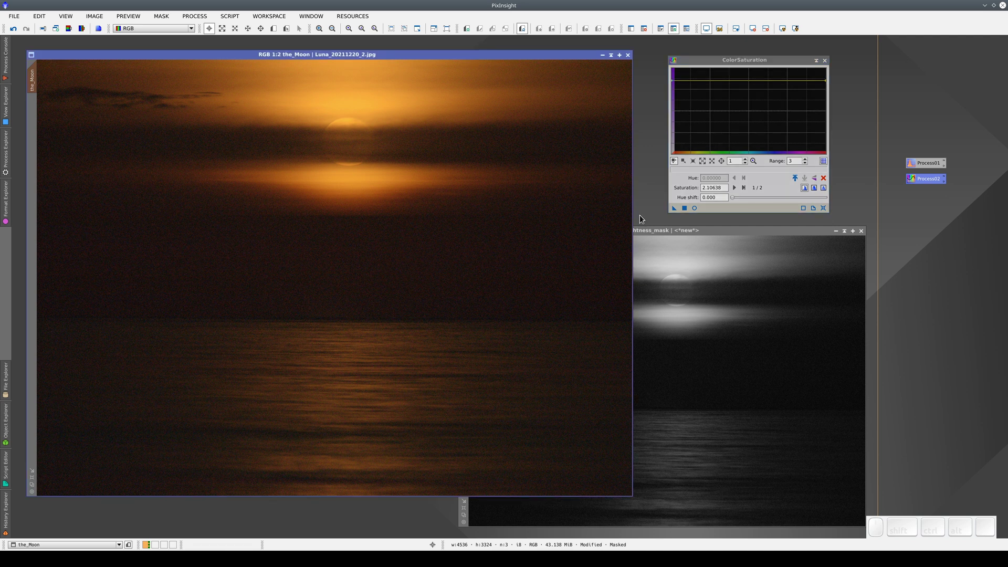
pyautogui.click(670, 234)
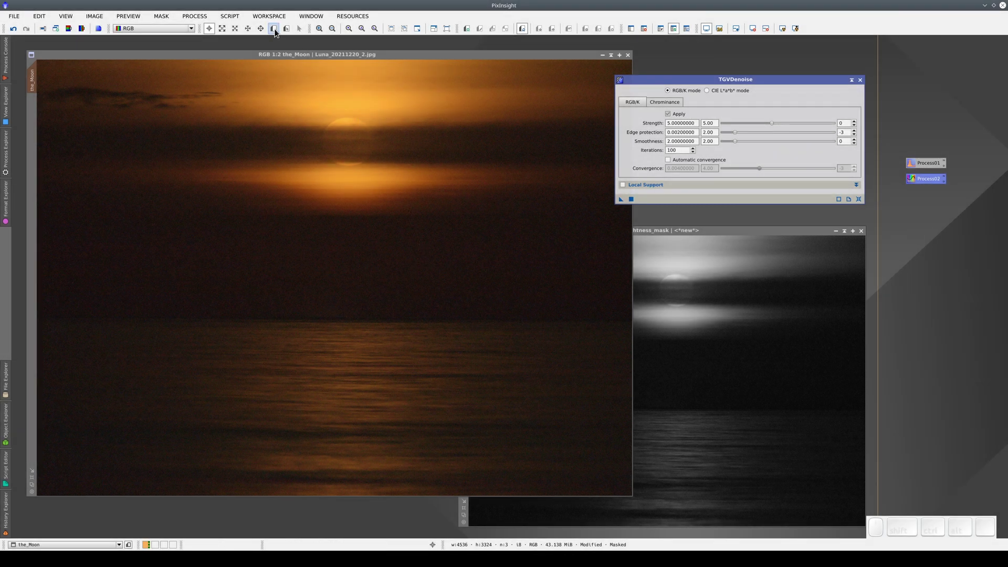
# - Draw Preview01 in the sky below the moon and Preview02 over the moon
pyautogui.click(274, 29)
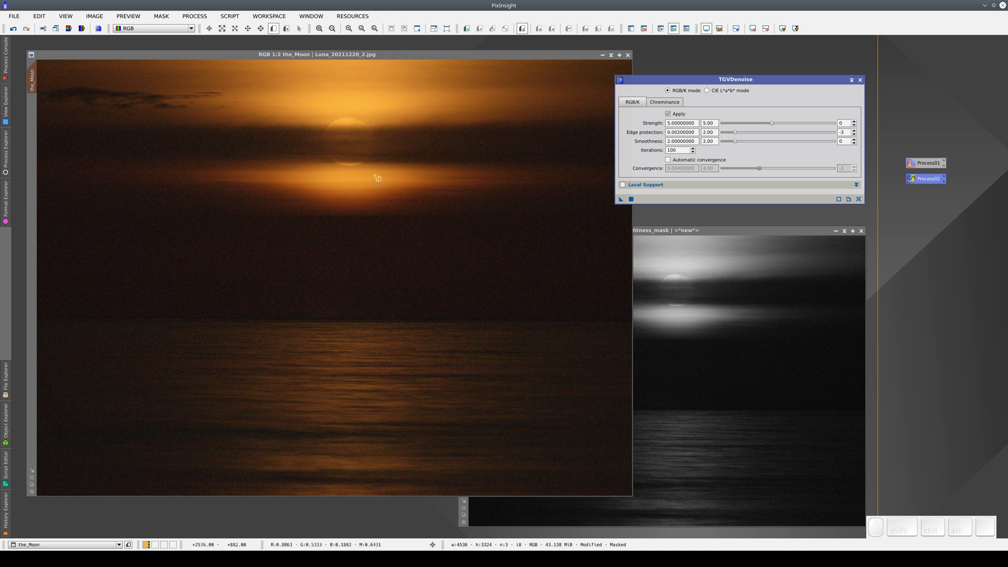
pyautogui.moveTo(391, 197); pyautogui.dragTo(405, 216)
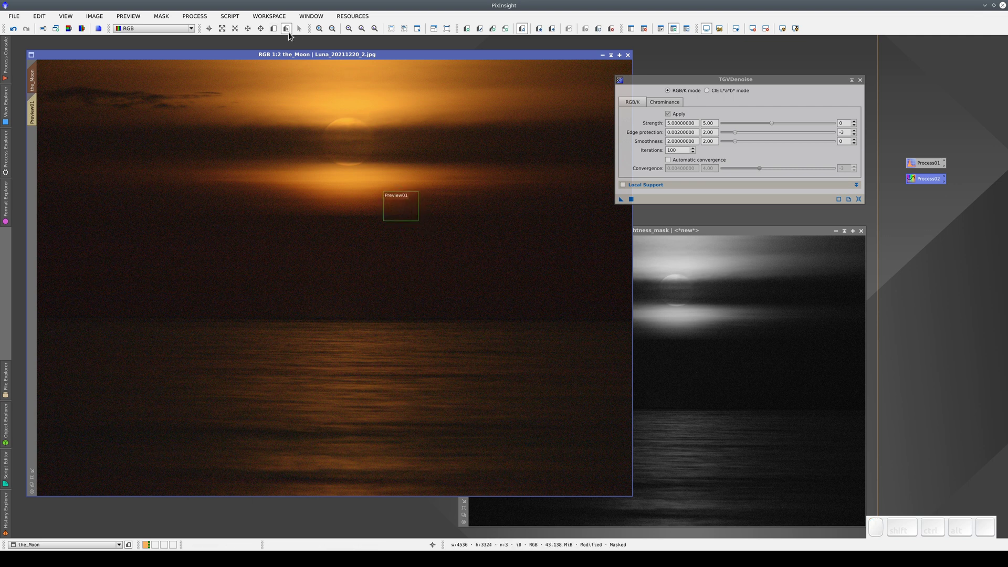
pyautogui.click(273, 29)
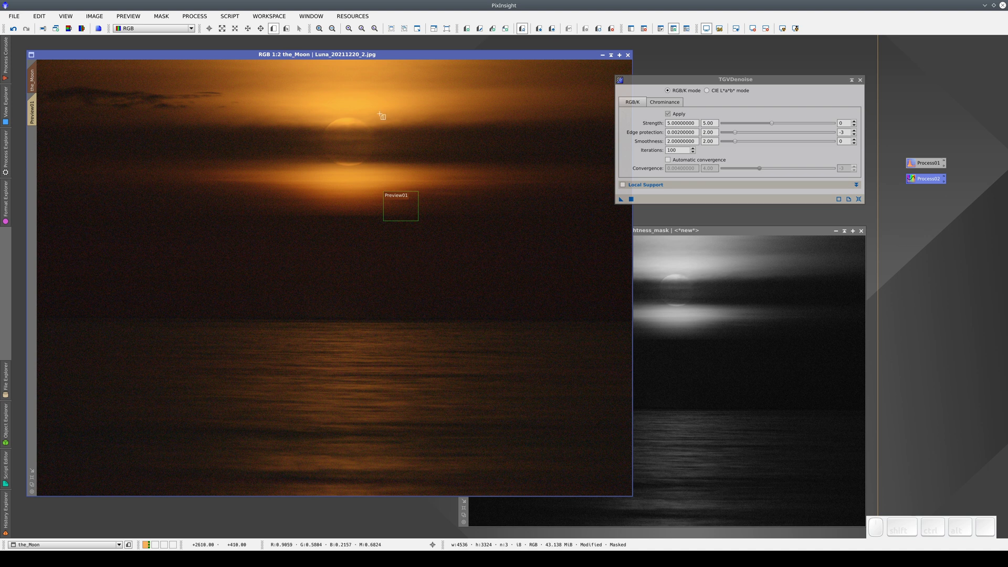
pyautogui.moveTo(378, 117); pyautogui.dragTo(320, 169)
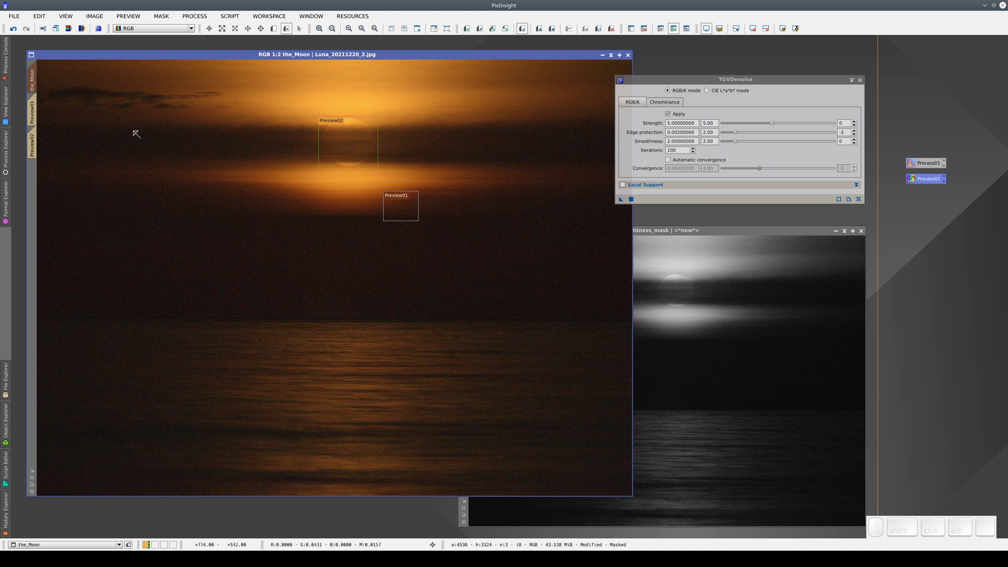
# - Enlarge Preview01, toggle the mask overlay on and off, and set TGVDenoise to CIE L*a*b*
pyautogui.click(33, 105)
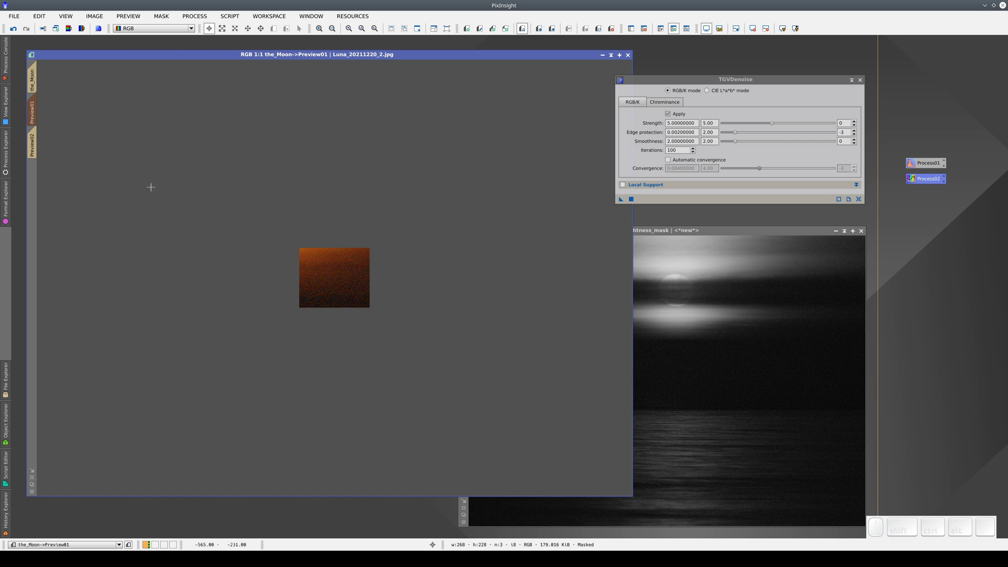
pyautogui.scroll(4, 269, 262)
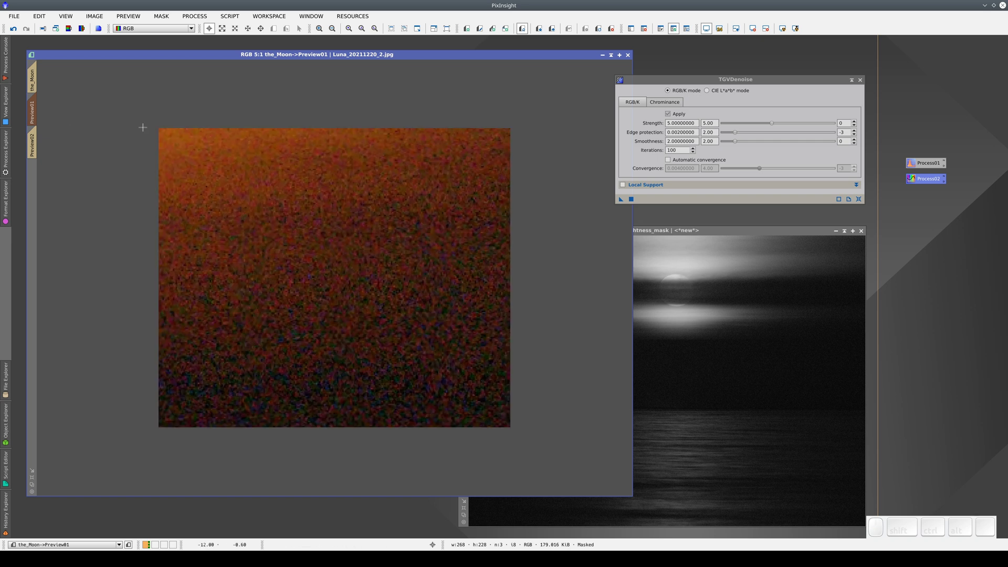
pyautogui.click(33, 79)
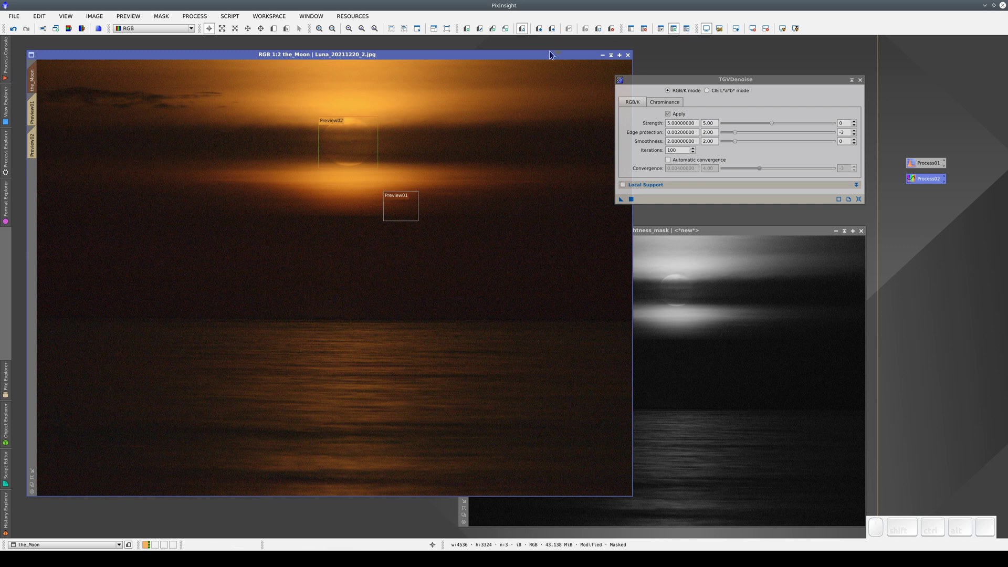
pyautogui.click(686, 28)
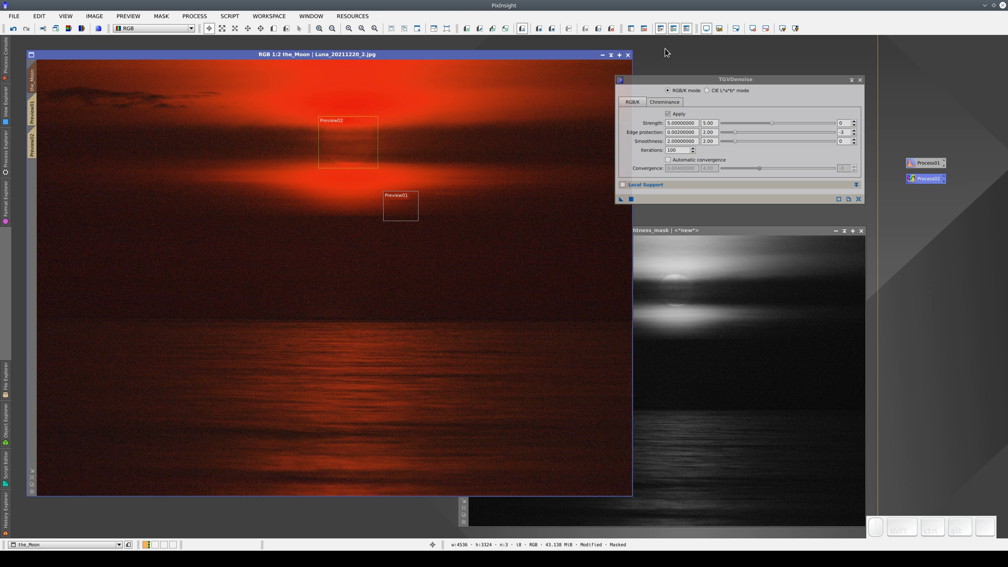
pyautogui.click(686, 29)
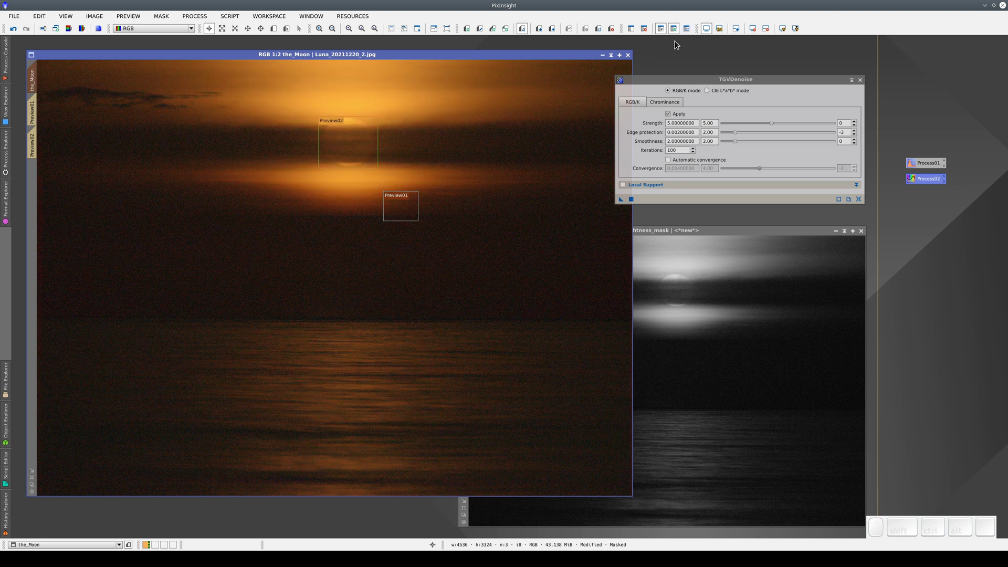
pyautogui.click(32, 117)
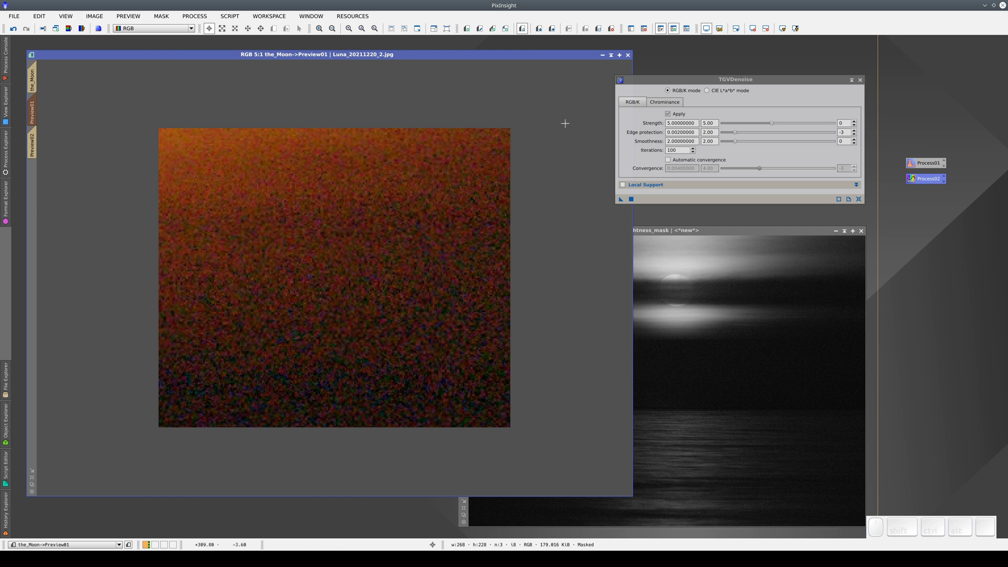
pyautogui.click(706, 91)
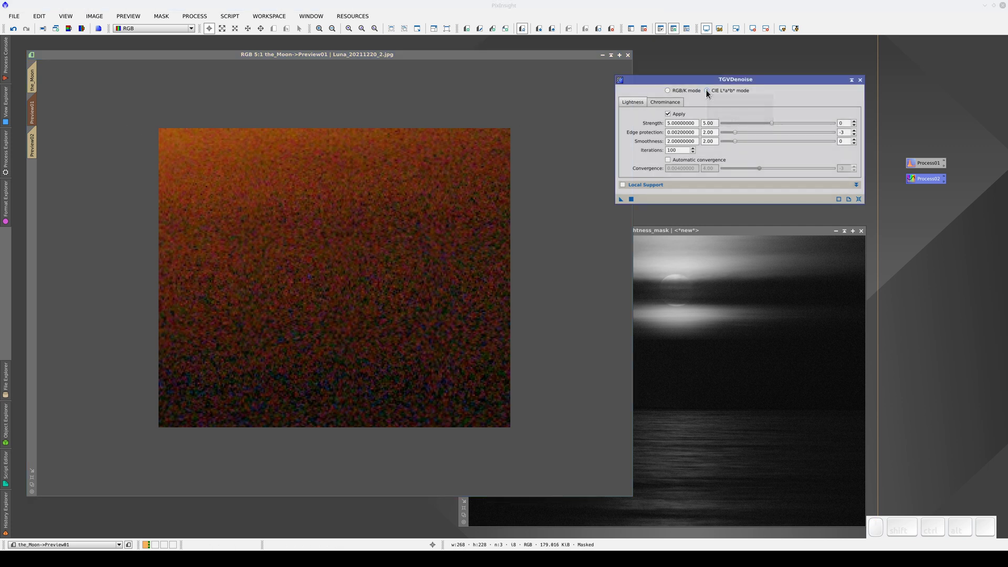
# - Disable lightness denoising, use chrominance strength 7, and run TGVDenoise on Preview01
pyautogui.click(668, 115)
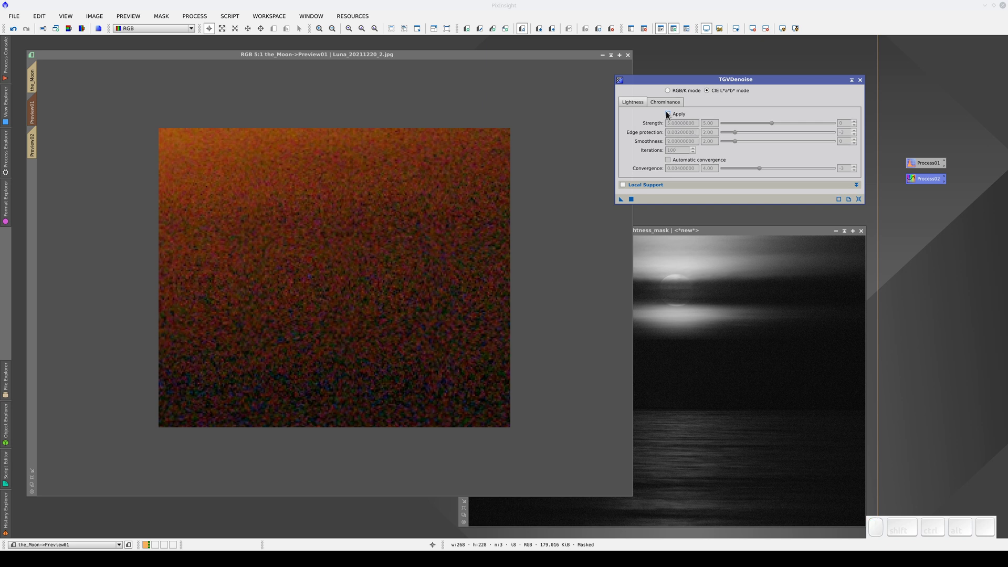
pyautogui.click(670, 104)
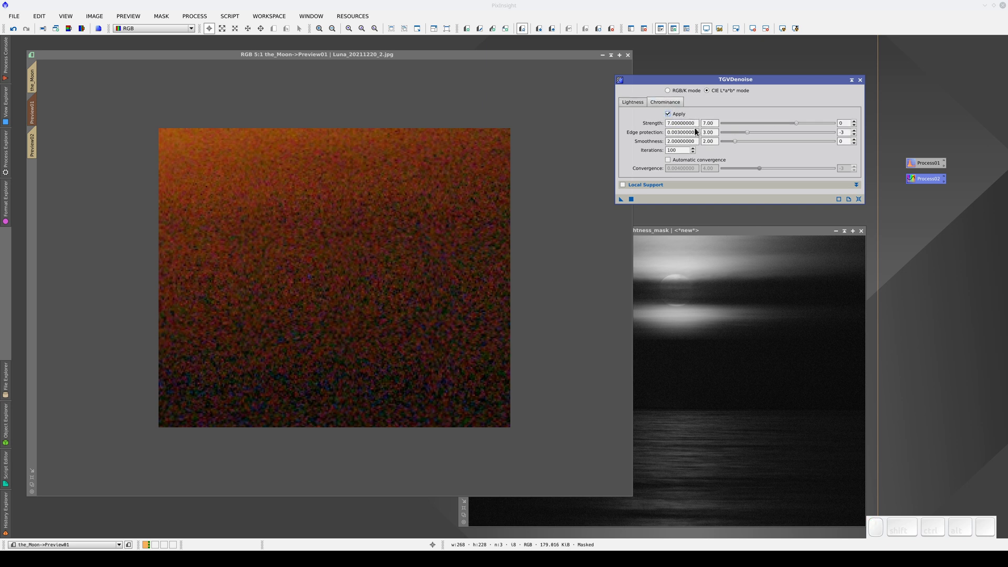
pyautogui.moveTo(621, 199); pyautogui.dragTo(479, 235)
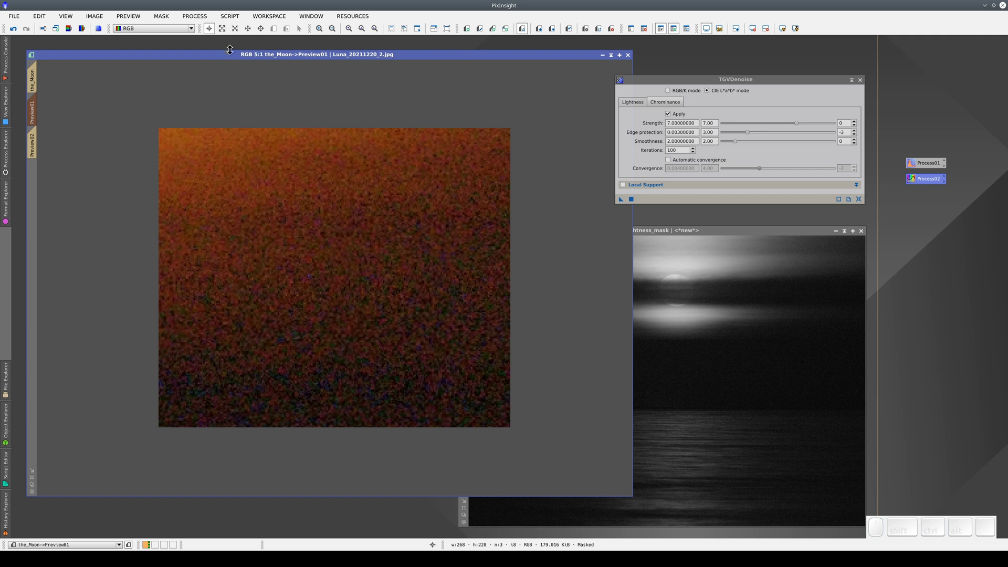
# - Display Preview01 as a*/b* chrominance and toggle between denoised and original states
pyautogui.click(144, 29)
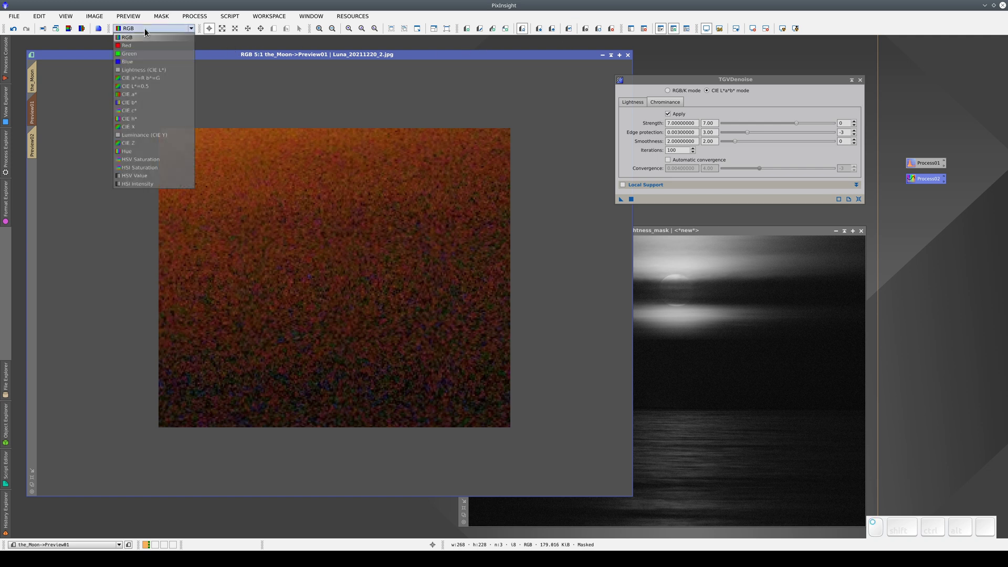
pyautogui.click(162, 78)
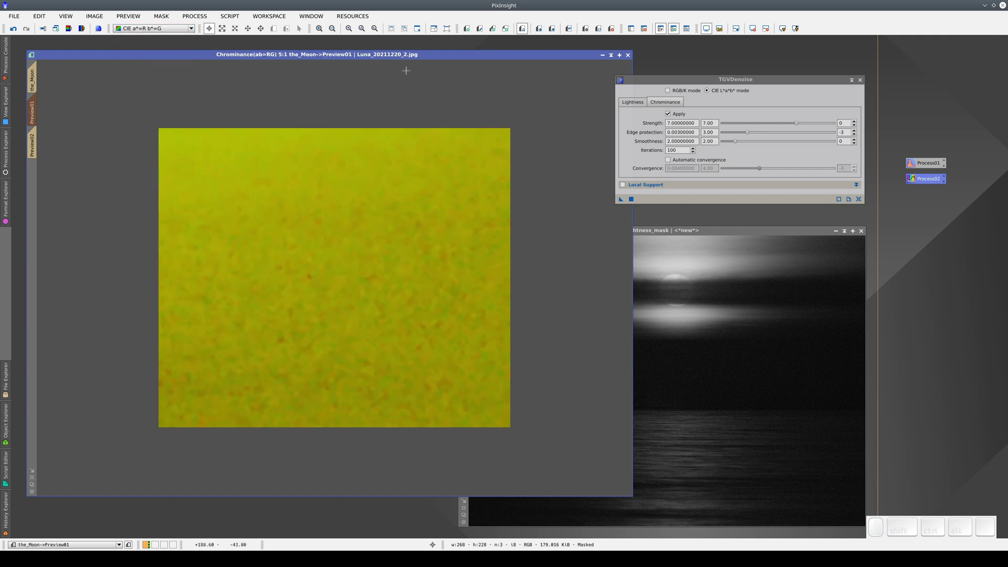
pyautogui.click(569, 28)
pyautogui.click(570, 28)
pyautogui.click(570, 28)
pyautogui.click(570, 29)
# - Raise chrominance edge protection to about 0.0079, rerun TGVDenoise on Preview01, and compare
pyautogui.moveTo(747, 132); pyautogui.dragTo(810, 137)
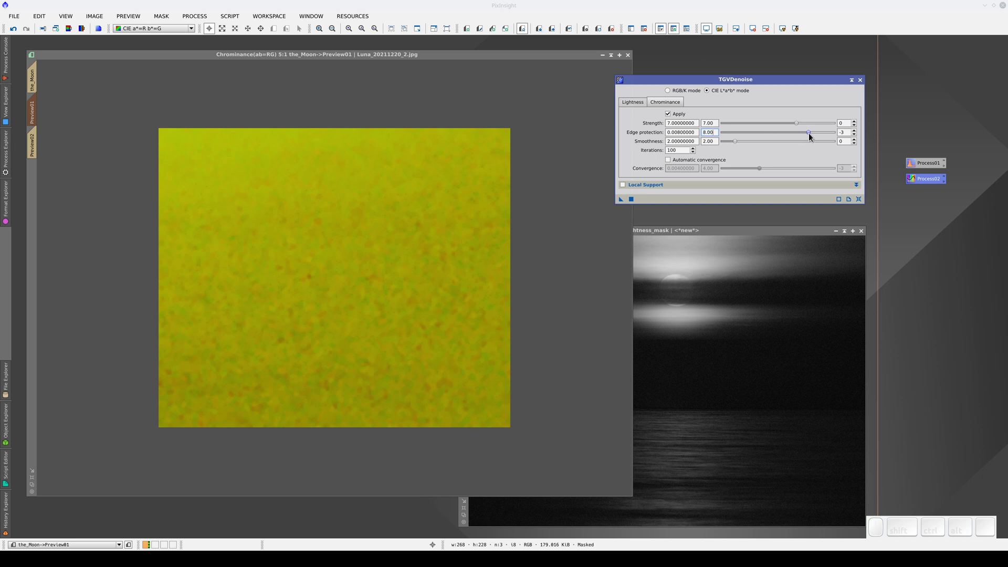
pyautogui.click(631, 200)
pyautogui.click(569, 29)
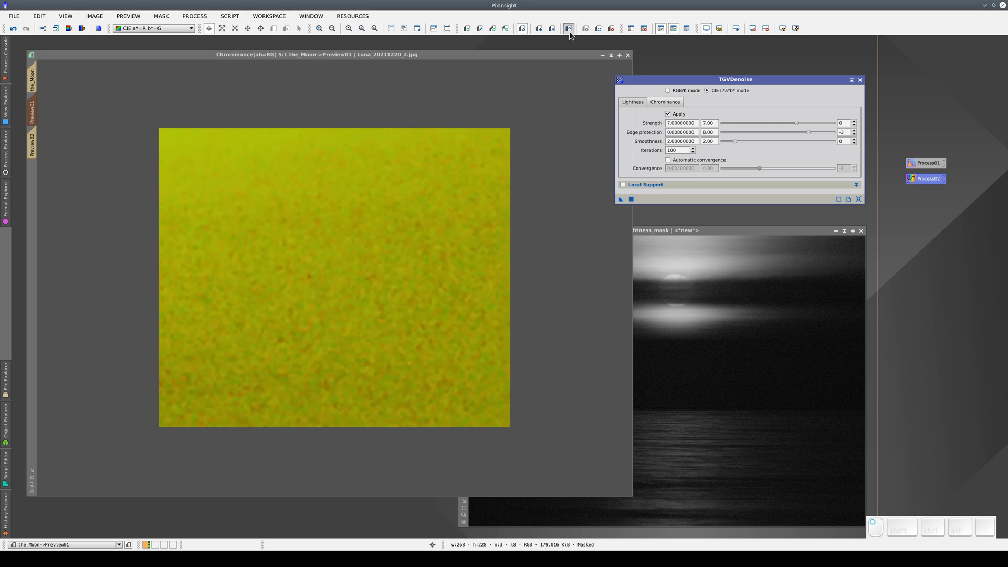
pyautogui.click(569, 29)
# - Set edge protection to 9.99, rerun TGVDenoise, compare results, and return the display to RGB
pyautogui.moveTo(809, 132); pyautogui.dragTo(838, 132)
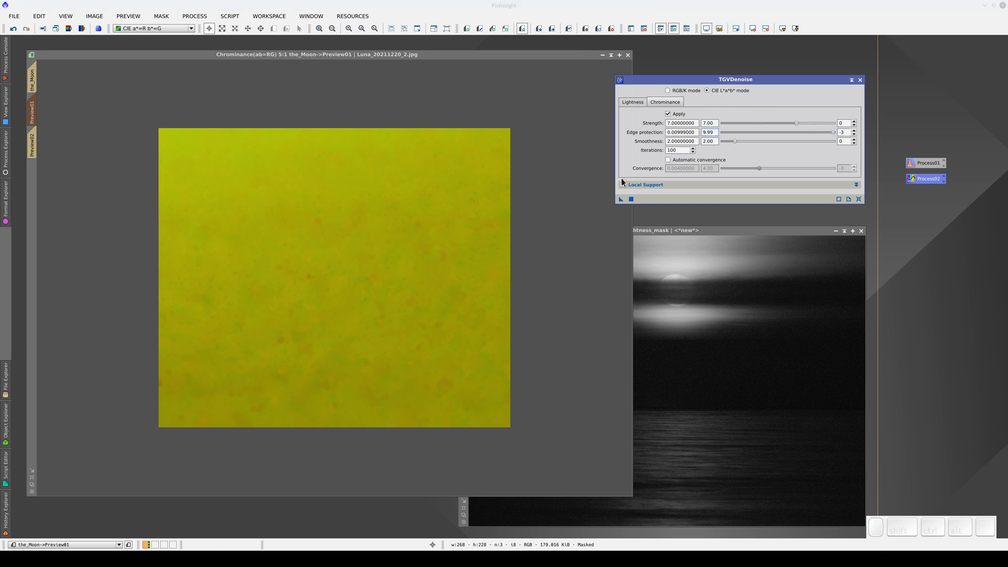
pyautogui.click(631, 199)
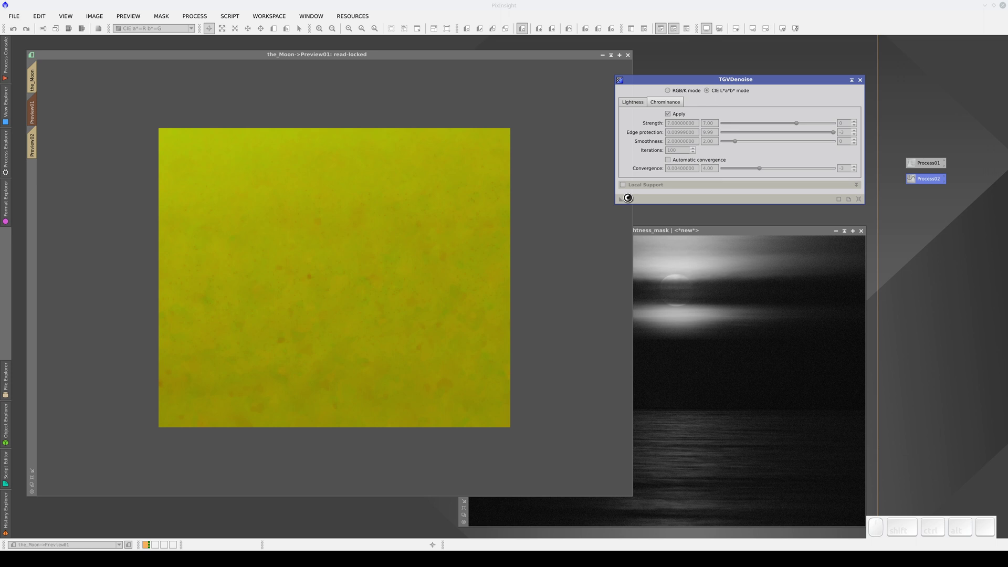
pyautogui.click(569, 30)
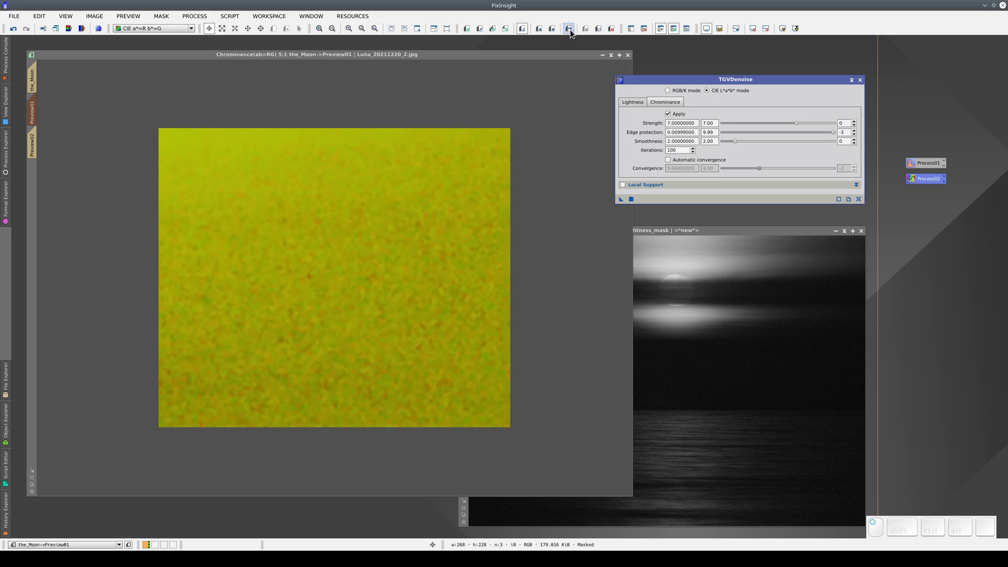
pyautogui.click(570, 30)
pyautogui.click(570, 30)
pyautogui.click(569, 30)
pyautogui.click(166, 30)
pyautogui.click(166, 35)
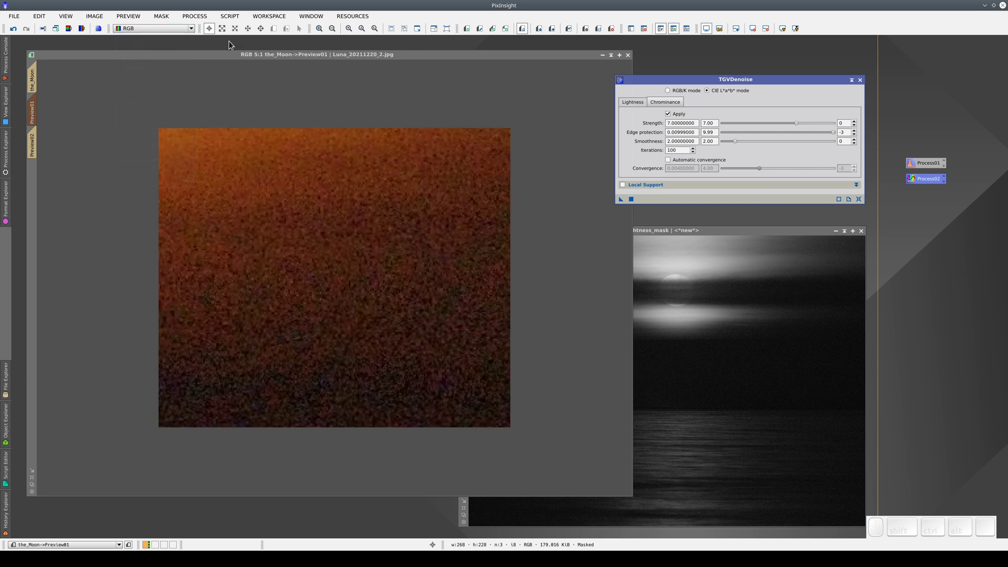
# - Undo the denoise on Preview01 and save the TGVDenoise settings as the Process03 icon
pyautogui.click(569, 30)
pyautogui.moveTo(621, 199); pyautogui.dragTo(903, 196)
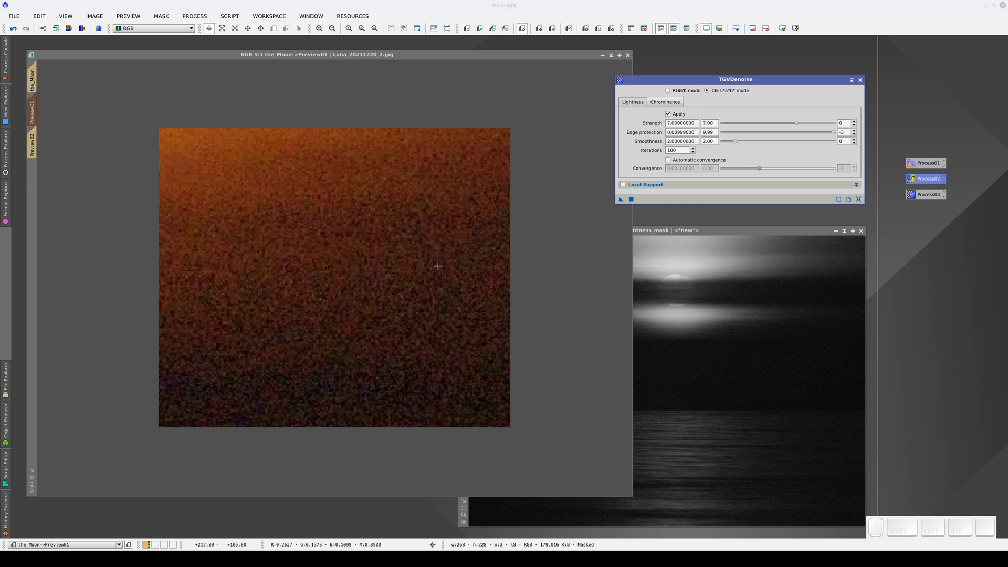
pyautogui.click(355, 175)
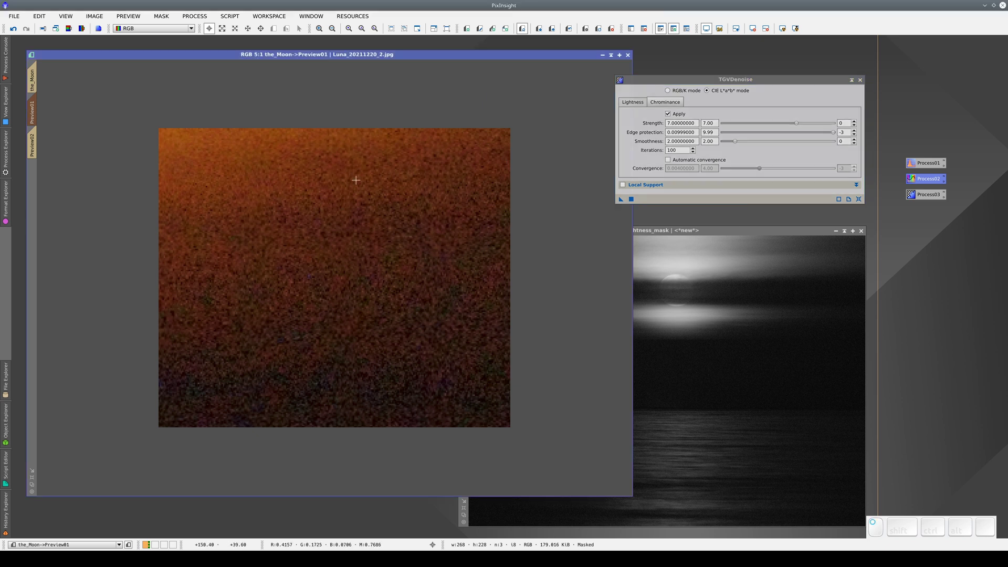
# - Check the full the_Moon image and Preview01, then close the TGVDenoise window
pyautogui.click(32, 79)
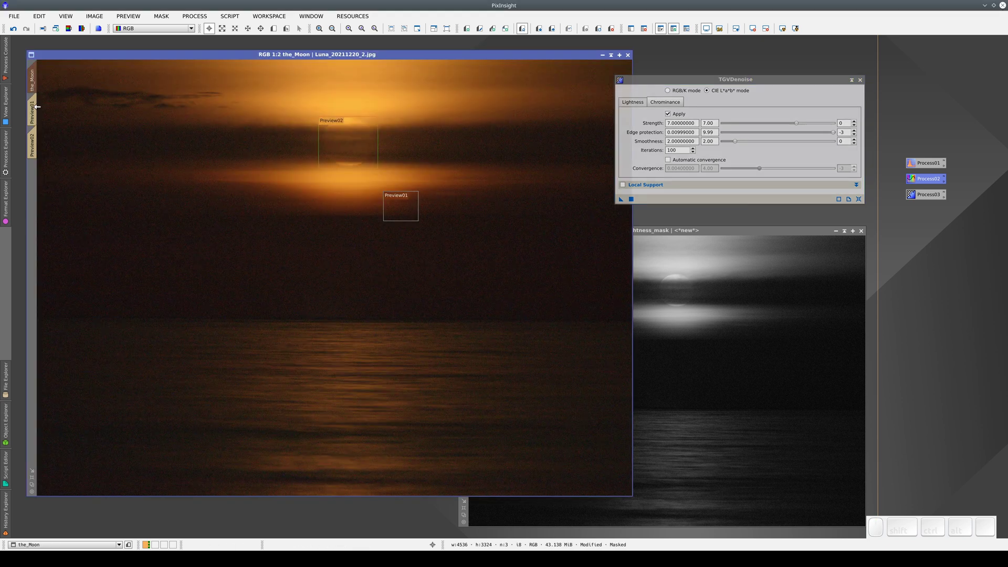
pyautogui.click(32, 108)
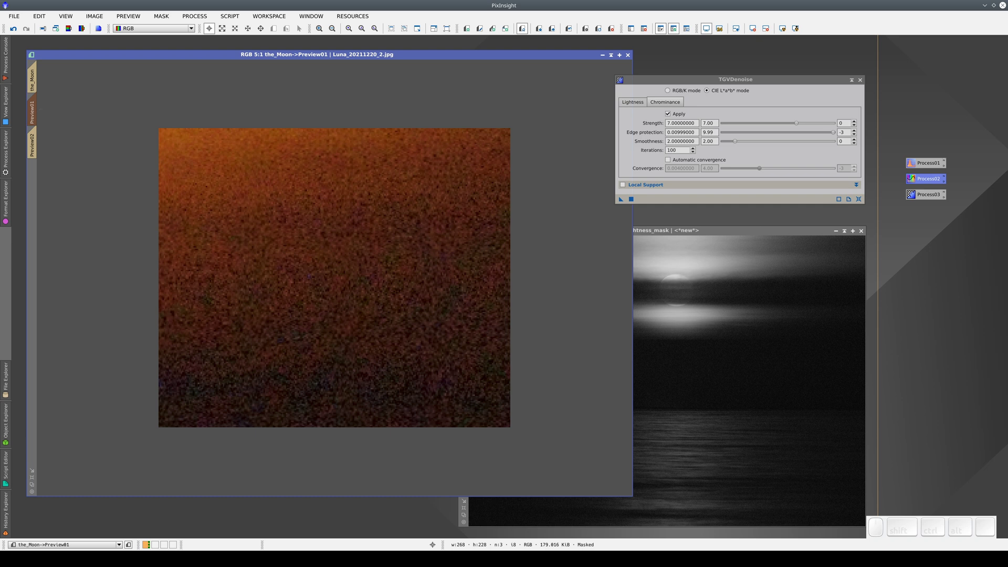
pyautogui.click(716, 133)
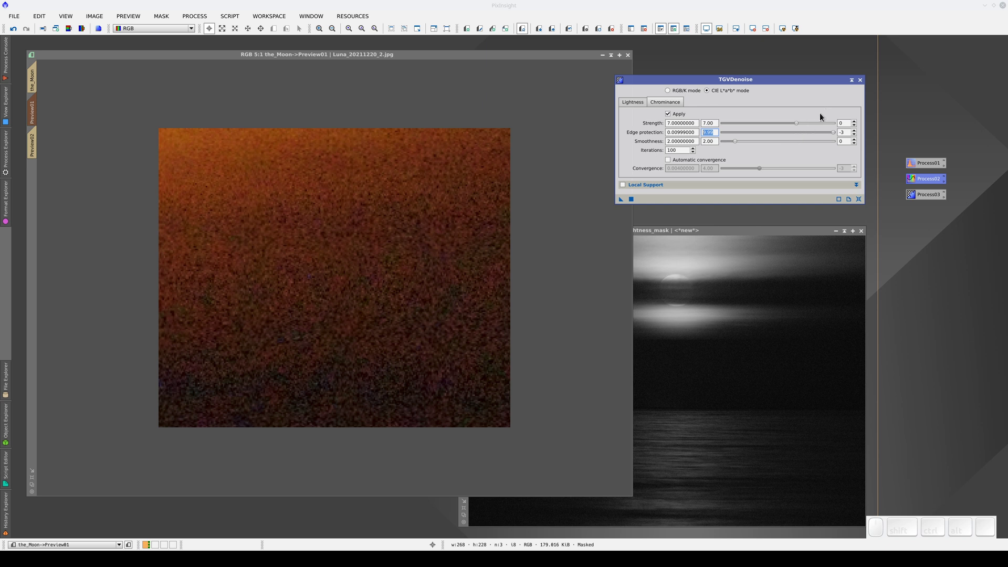
pyautogui.click(860, 79)
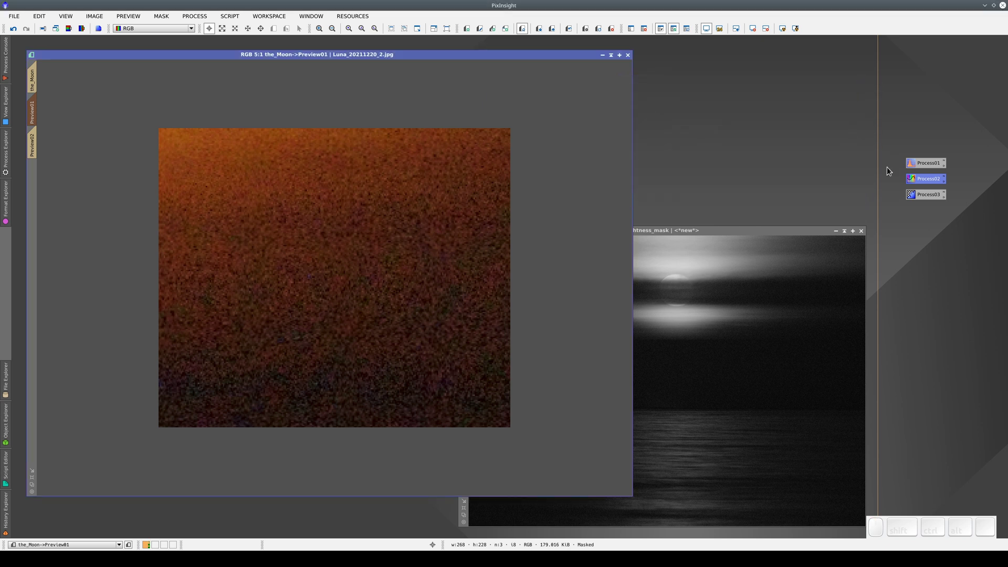
# - Apply the Process03 TGVDenoise icon to Preview02
pyautogui.click(927, 196)
pyautogui.moveTo(927, 196); pyautogui.dragTo(150, 209)
pyautogui.scroll(7, 151, 209)
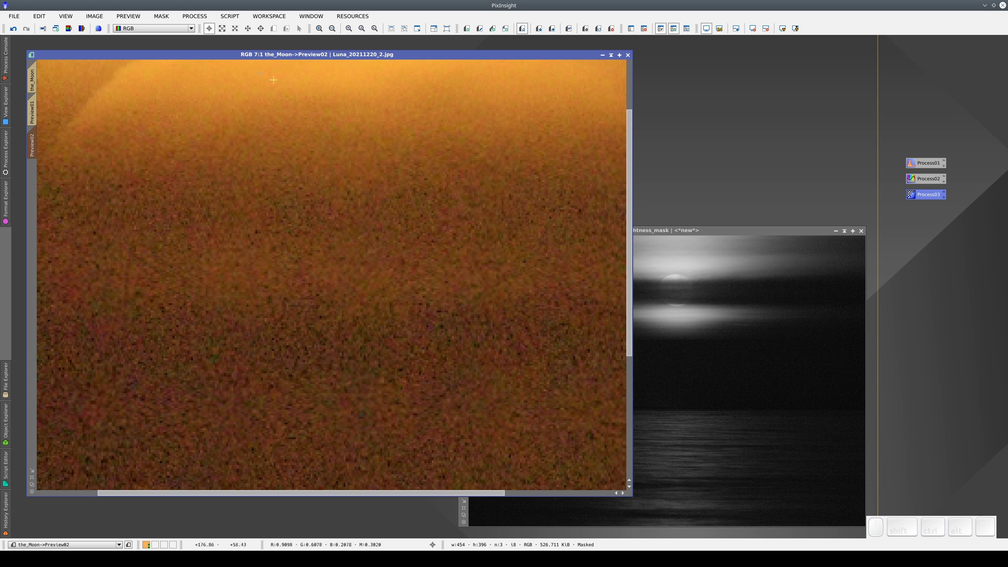
# - Show Preview02 as CIE a*=R b*=G chrominance and compare denoised versus original
pyautogui.click(176, 29)
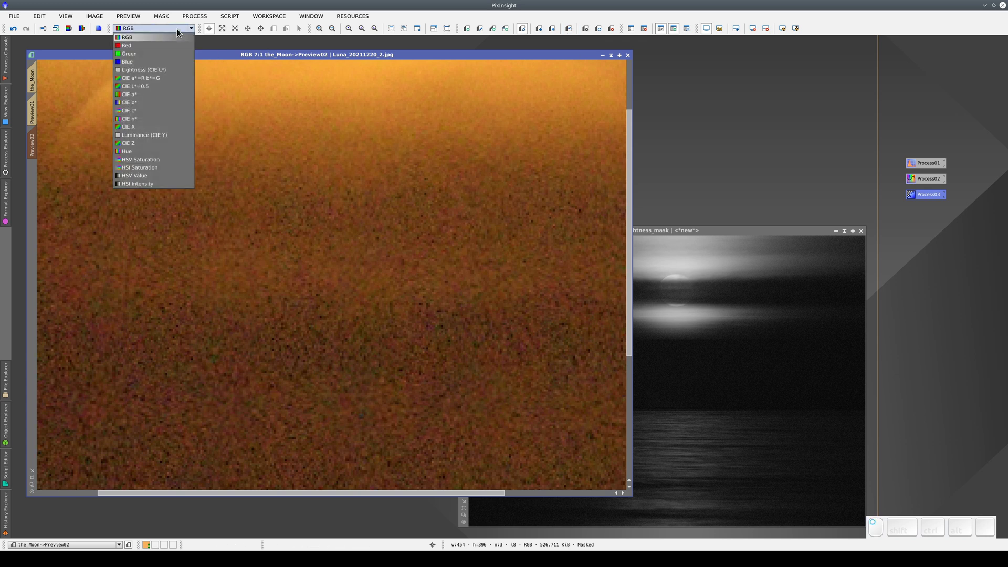
pyautogui.click(160, 78)
pyautogui.scroll(-3, 354, 144)
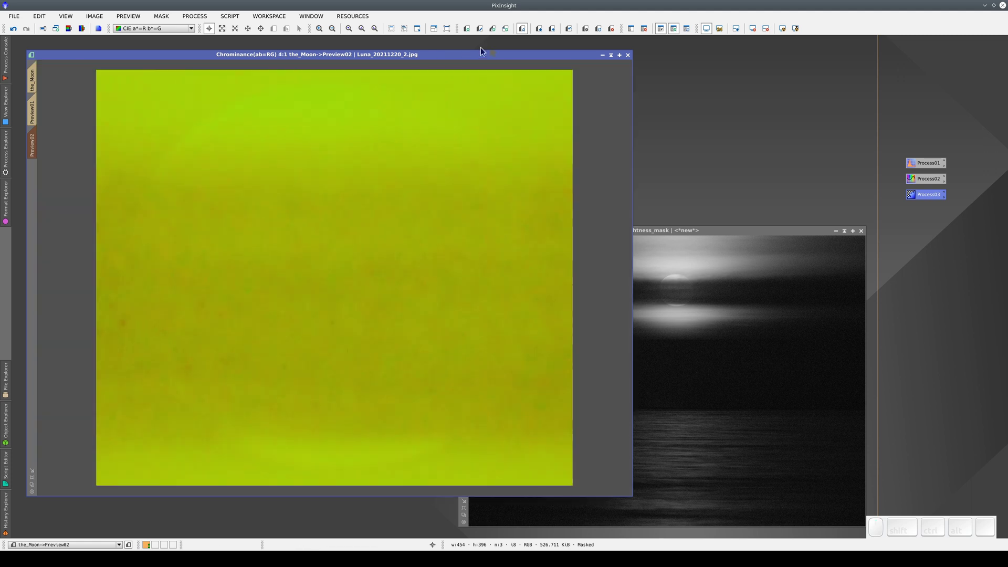
pyautogui.click(570, 32)
pyautogui.click(569, 32)
pyautogui.click(569, 32)
pyautogui.click(570, 31)
pyautogui.click(569, 32)
# - Apply TGVDenoise with edge protection 8.00 to Preview02, then store it over Process03
pyautogui.click(810, 132)
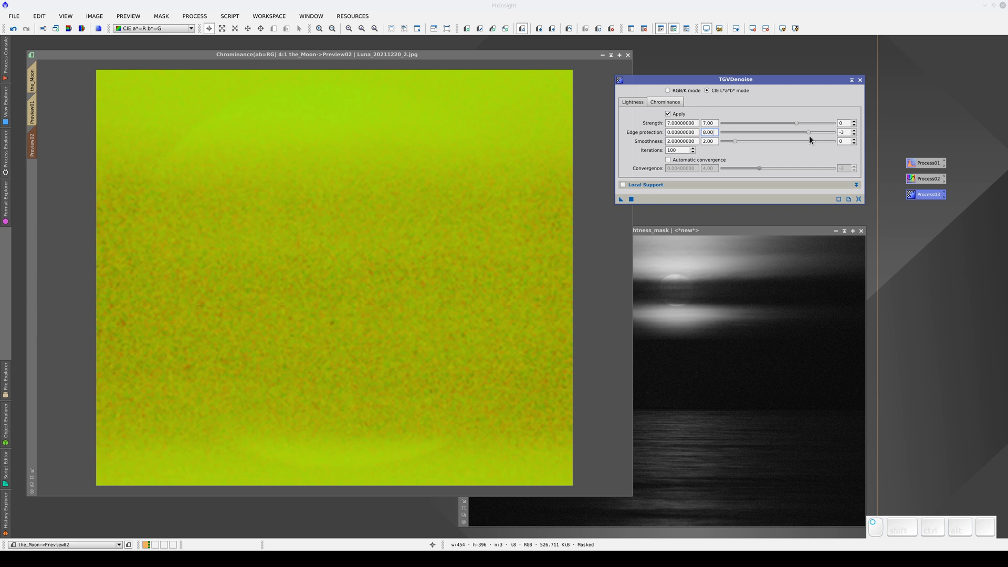
pyautogui.moveTo(621, 199); pyautogui.dragTo(510, 231)
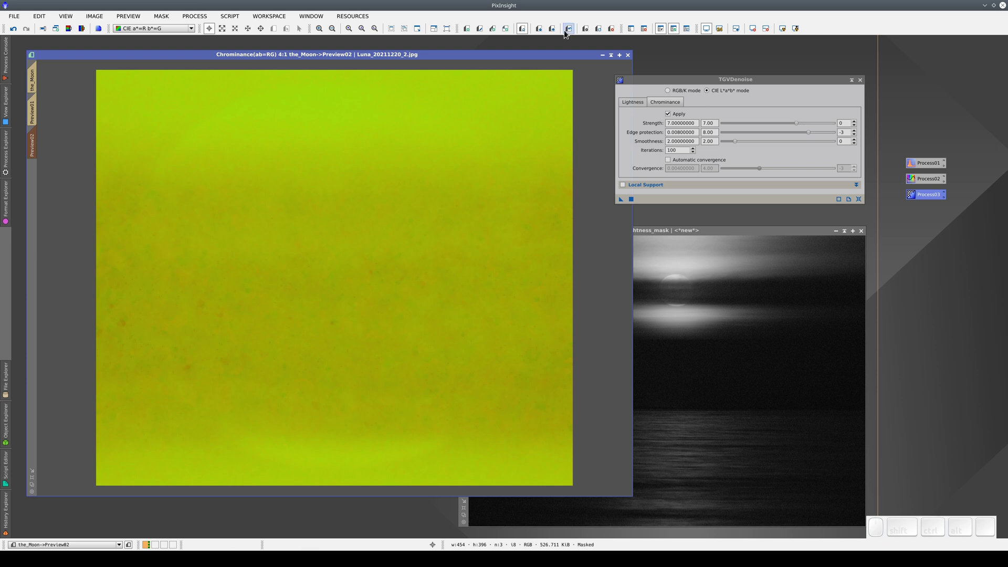
pyautogui.click(620, 199)
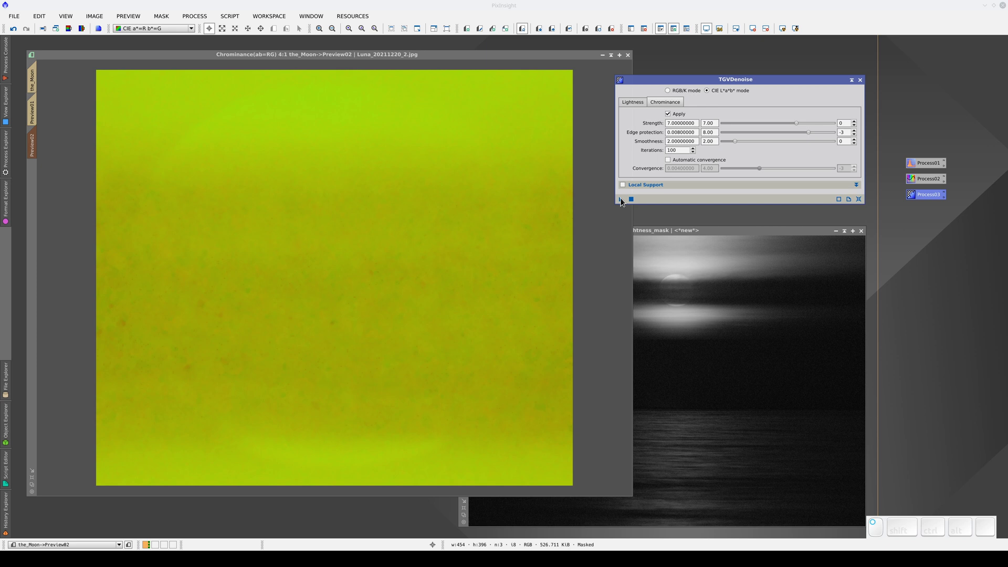
pyautogui.moveTo(620, 199); pyautogui.dragTo(927, 195)
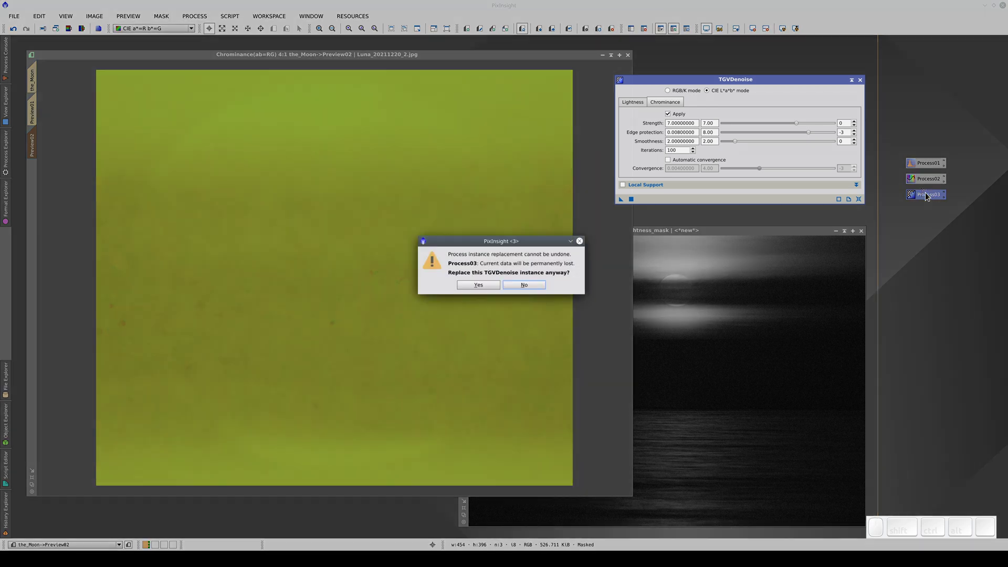
# - Confirm replacing Process03, reset TGVDenoise, and reload Process03 to verify strength 7, edge protection 0.008
pyautogui.click(479, 284)
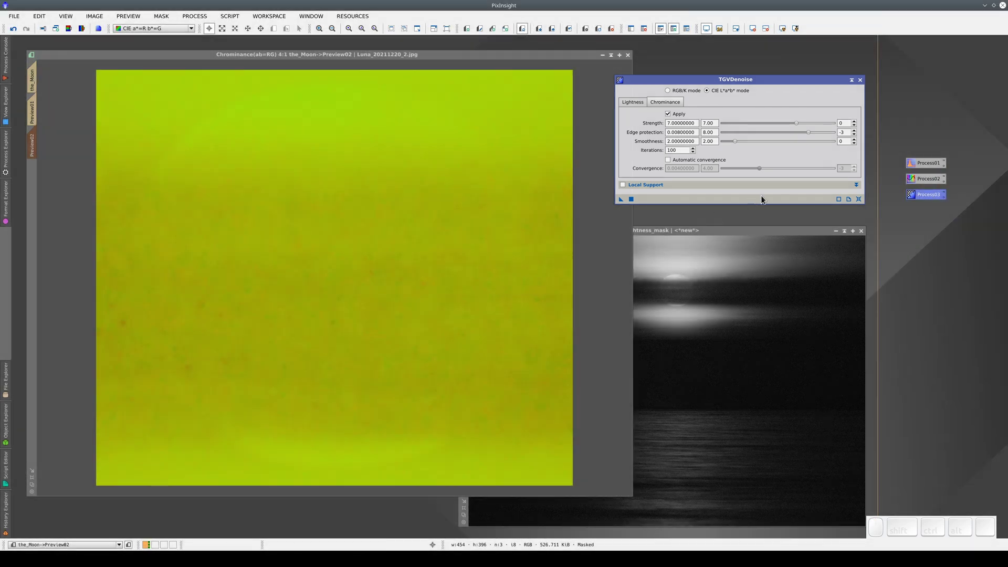
pyautogui.click(859, 199)
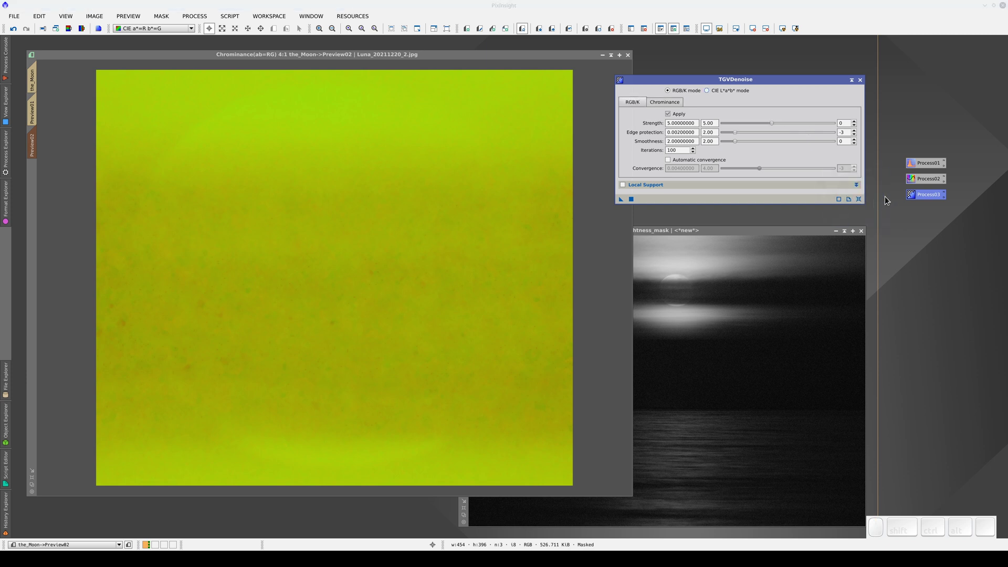
pyautogui.doubleClick(926, 199)
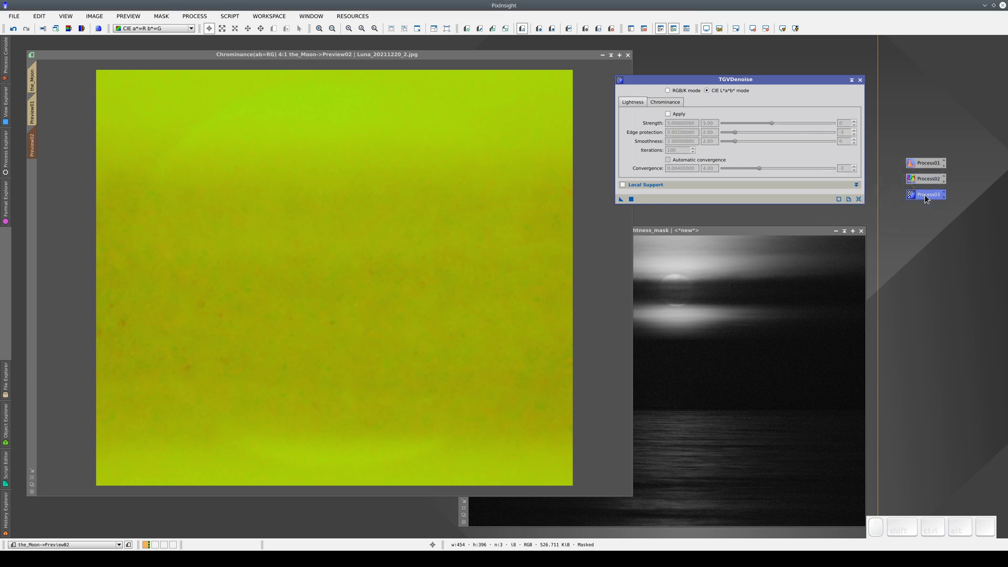
pyautogui.click(668, 103)
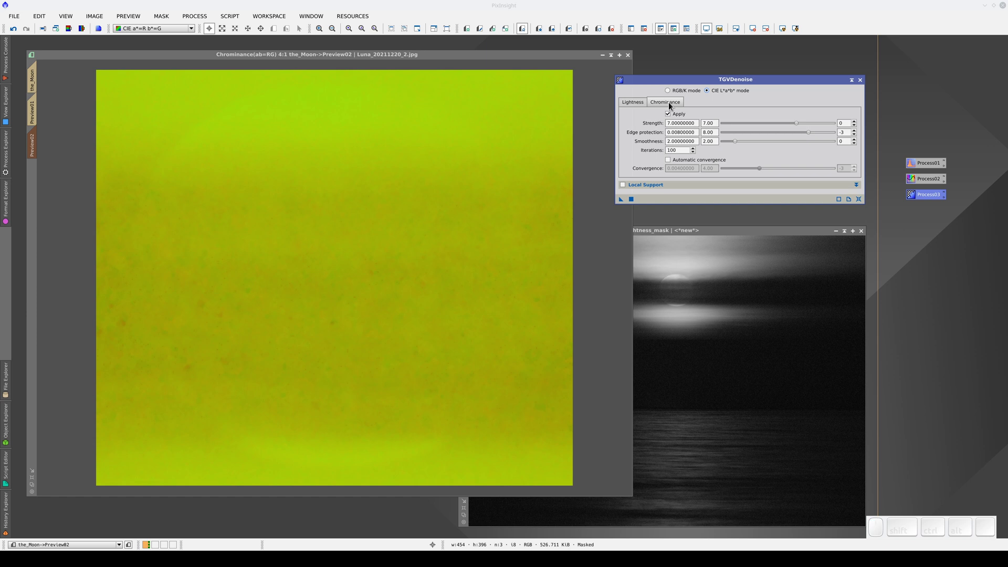